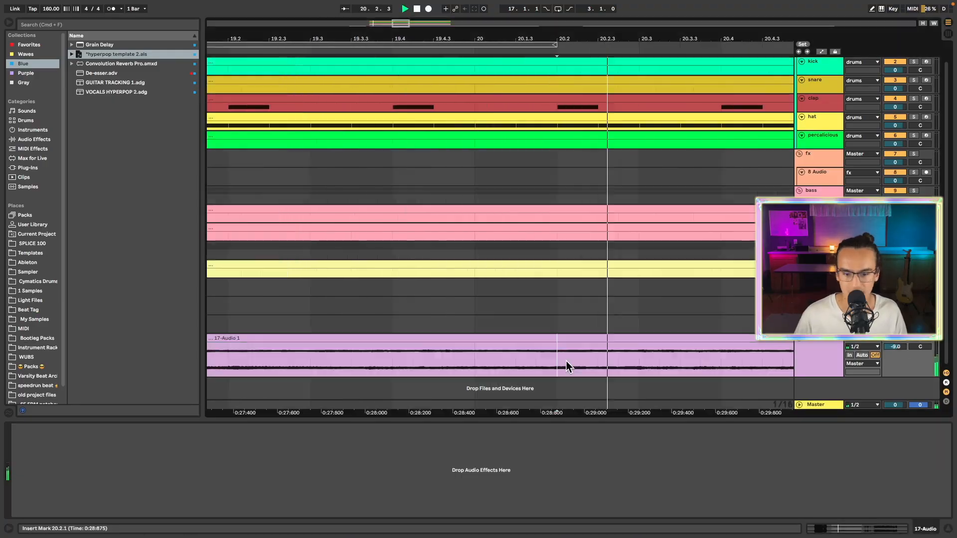
# Audition the sax clip and the separate 17-Audio 1 clips recorded on the 17 Audio track
pyautogui.moveTo(462, 359); pyautogui.dragTo(548, 220)
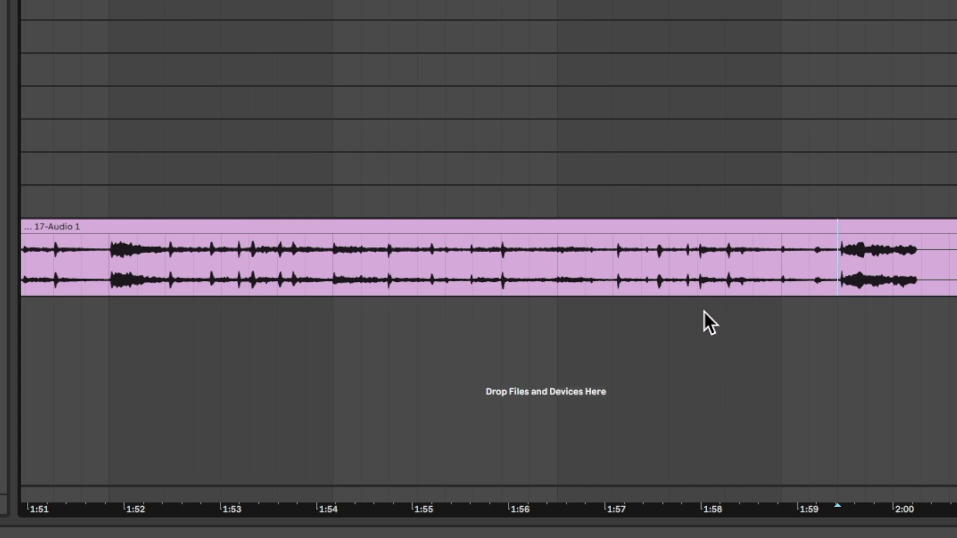
pyautogui.scroll(-2, 643, 305)
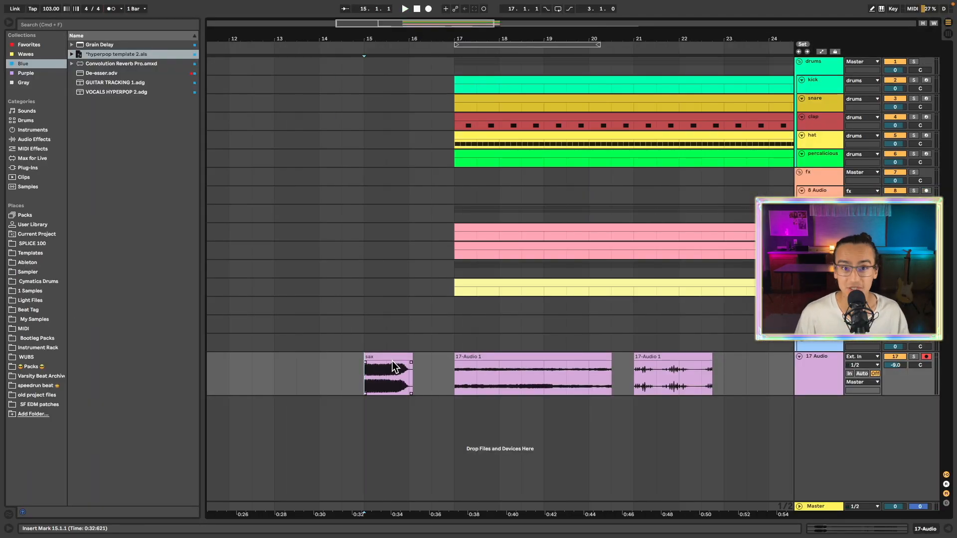
pyautogui.click(392, 357)
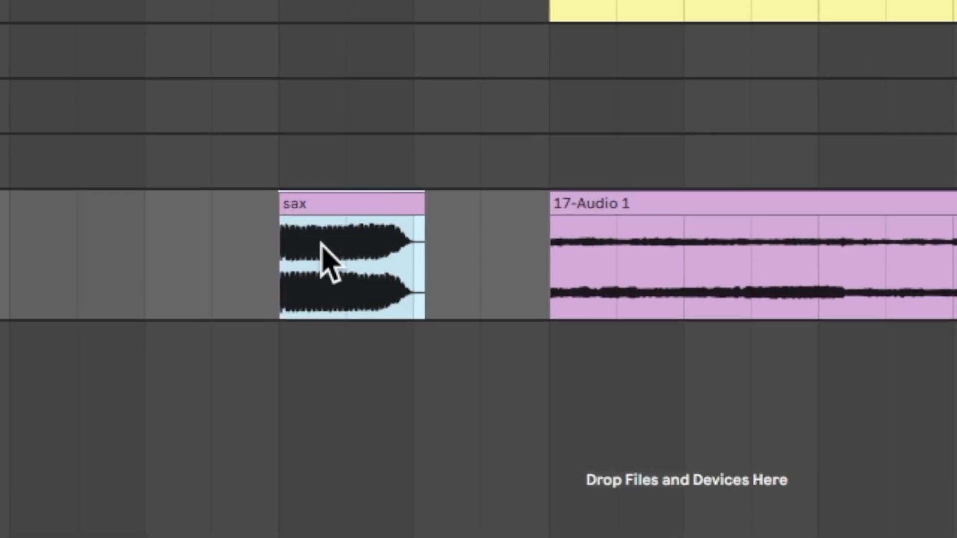
pyautogui.click(364, 377)
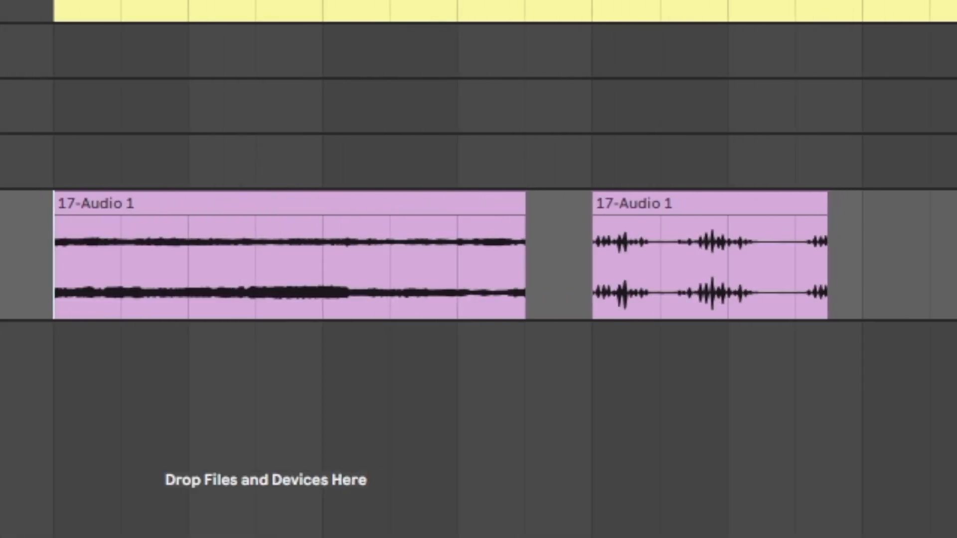
pyautogui.press('space')
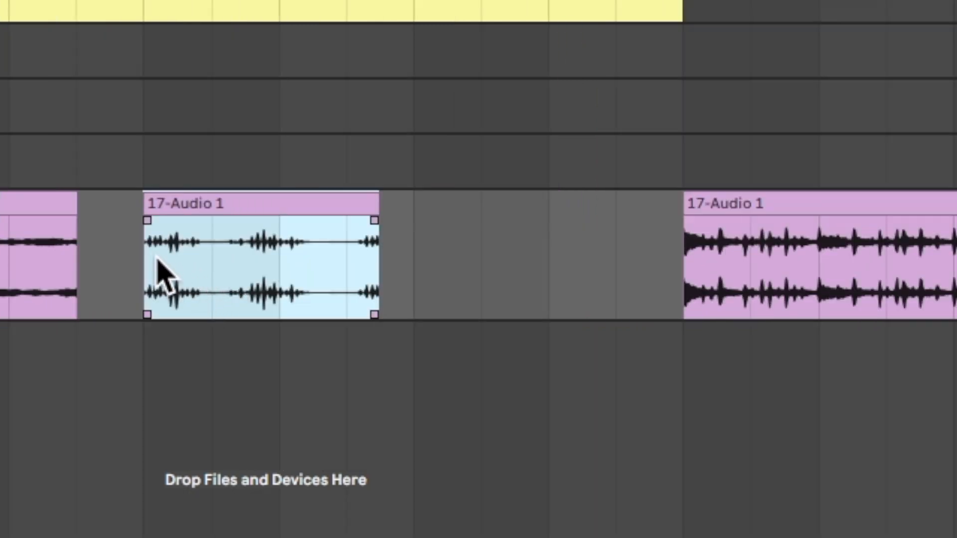
pyautogui.click(148, 269)
pyautogui.press('space')
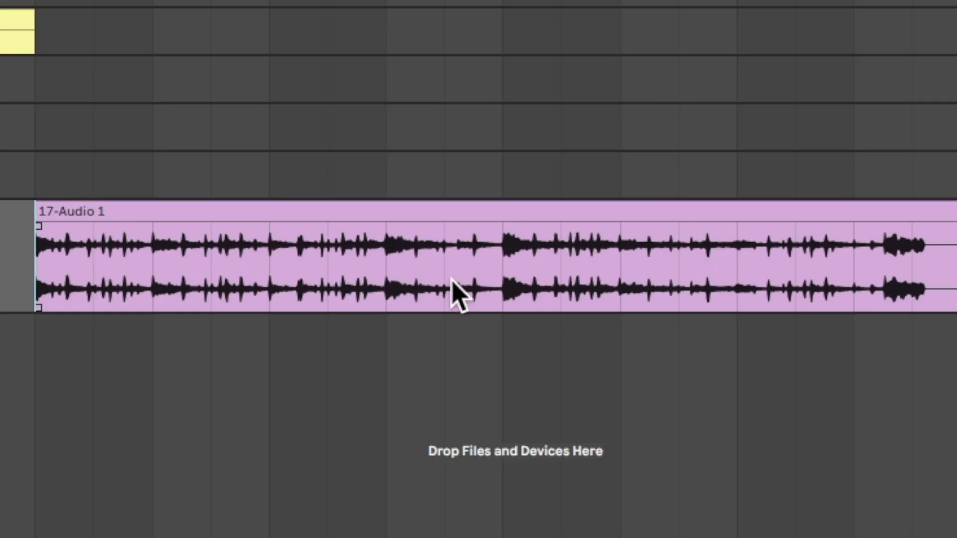
pyautogui.press('space')
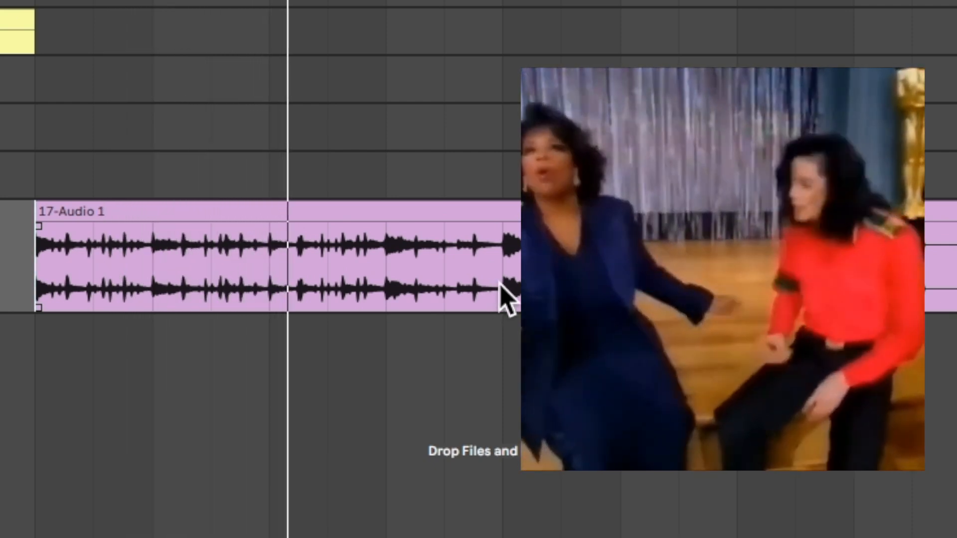
# Trim the last 17-Audio 1 clip to four bars by splitting it at bar 29 and deleting the remainder
pyautogui.click(503, 284)
pyautogui.hotkey('ctrl', 'e')
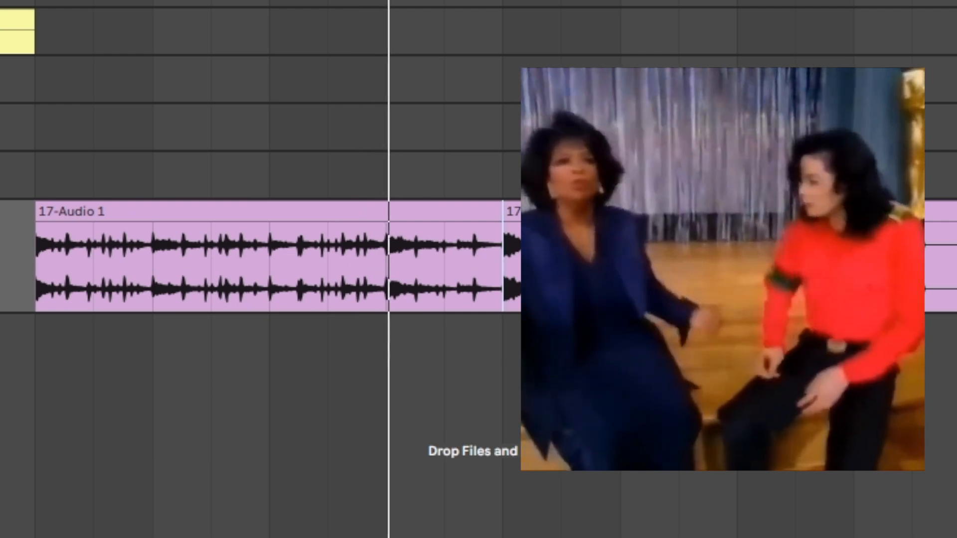
pyautogui.click(543, 212)
pyautogui.press('Delete')
pyautogui.click(467, 209)
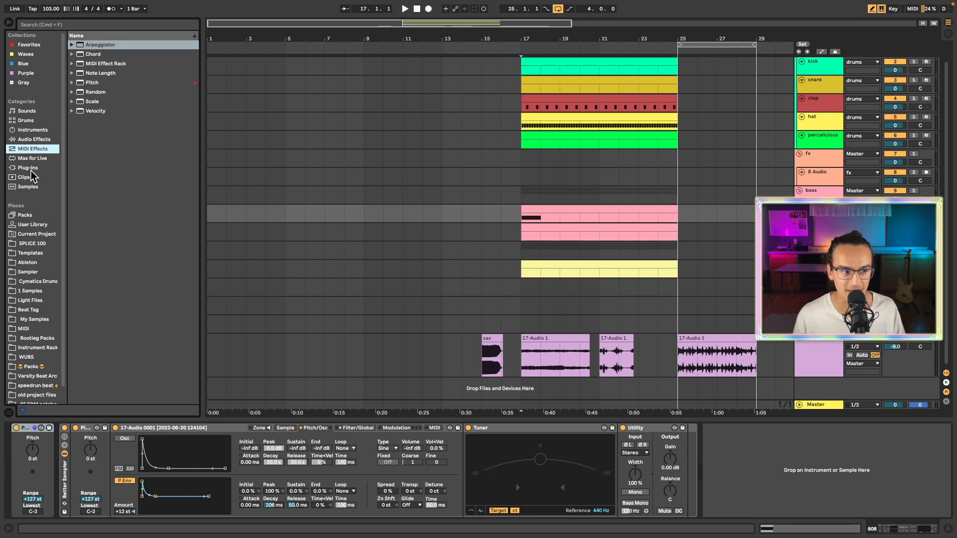
# Add the Xfer Records SerumFX plug-in after Utility on the 808 track and audition the sound
pyautogui.click(29, 170)
pyautogui.click(118, 393)
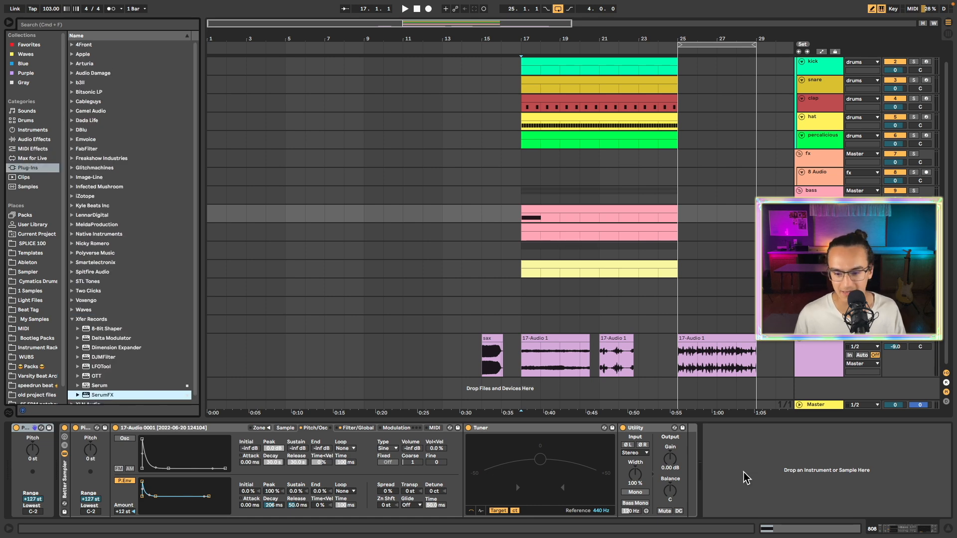
pyautogui.moveTo(106, 396); pyautogui.dragTo(702, 432)
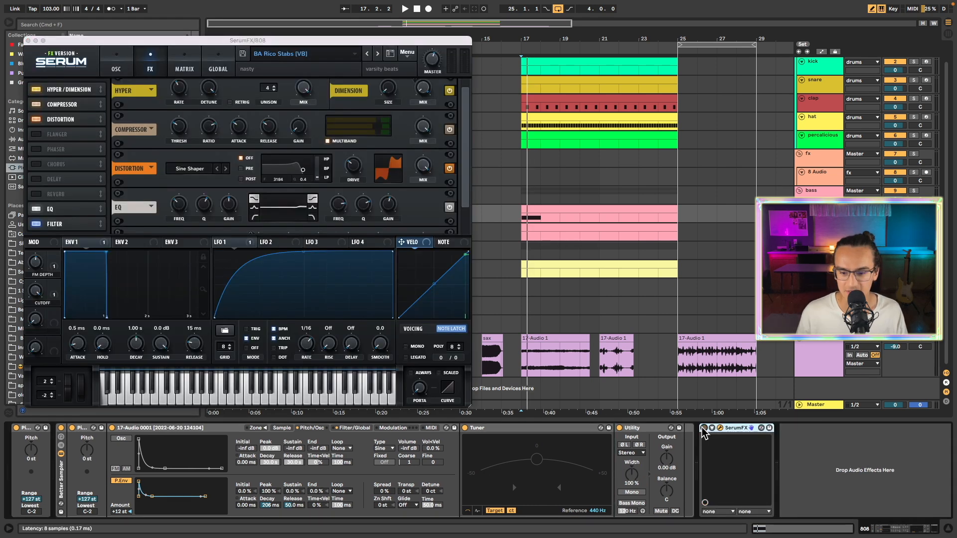
pyautogui.press('space')
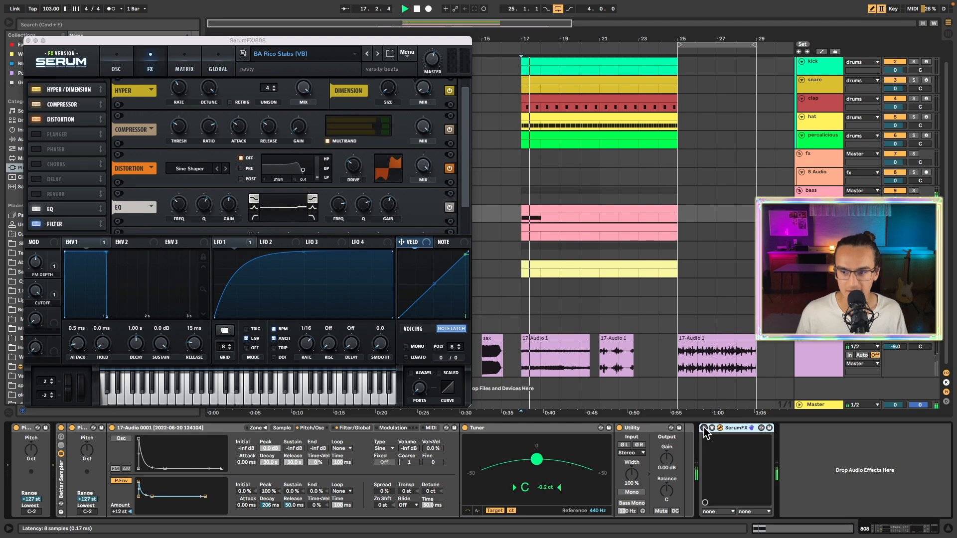
pyautogui.press('space')
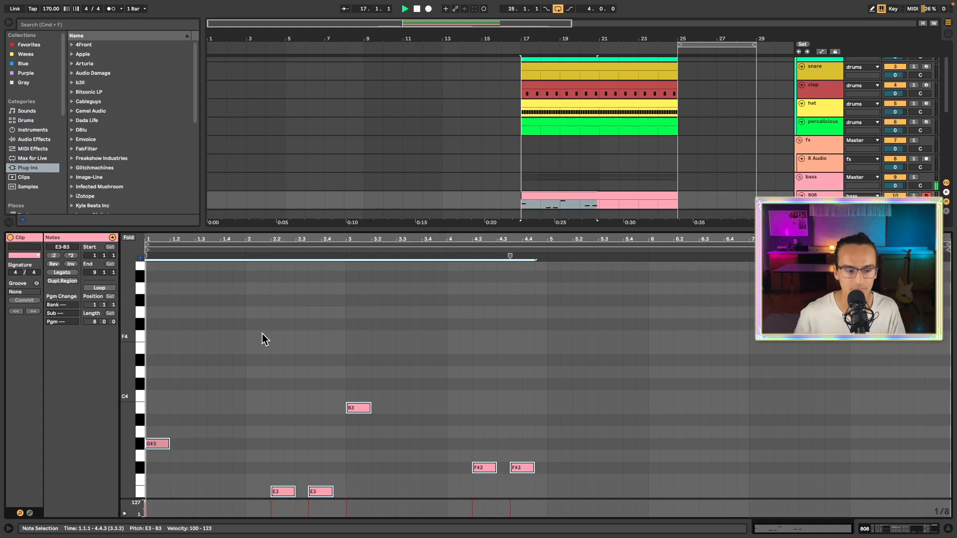
# Duplicate all notes of the 808 clip's four-bar pattern into bars 5 to 8 and return to the device chain
pyautogui.scroll(-3, 342, 302)
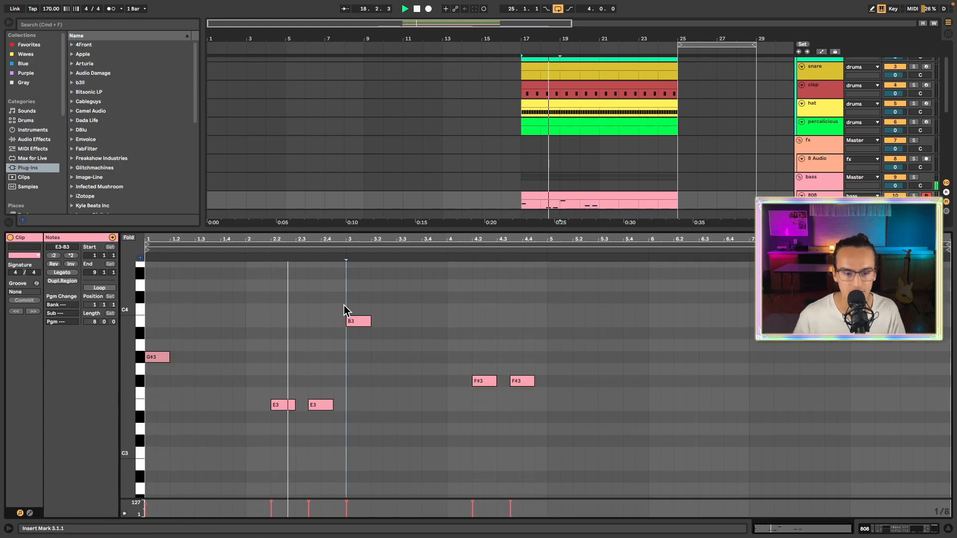
pyautogui.press('super+a')
pyautogui.press('super+d')
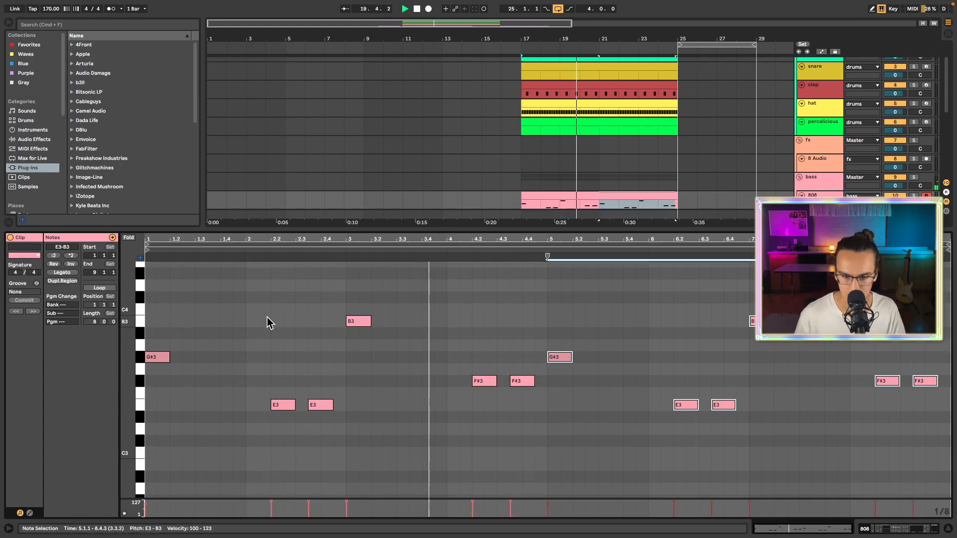
pyautogui.hotkey('shift', 'Tab')
pyautogui.click(522, 219)
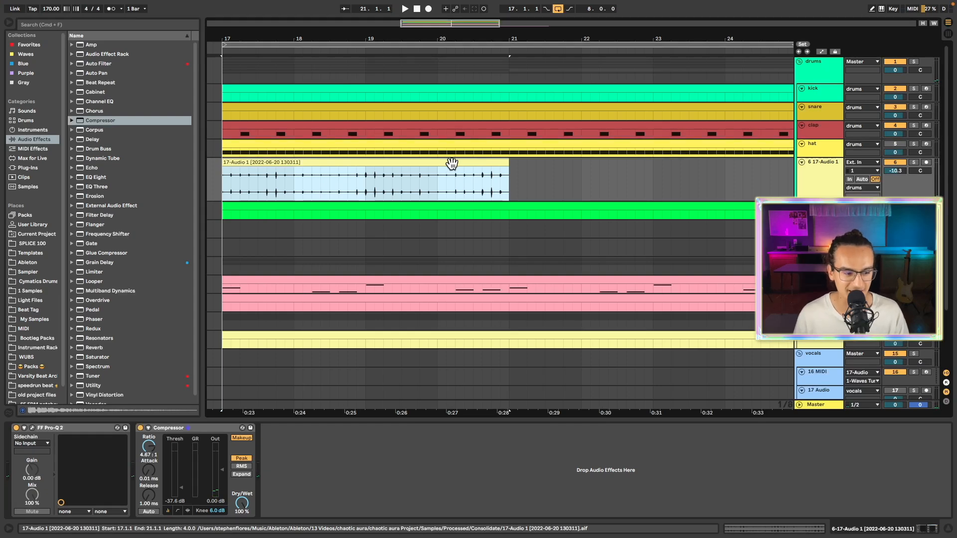
# Enable FF Pro-Q 2 and Compressor on the 6 17-Audio 1 track, auditioning the clip and inspecting the EQ curve
pyautogui.click(47, 429)
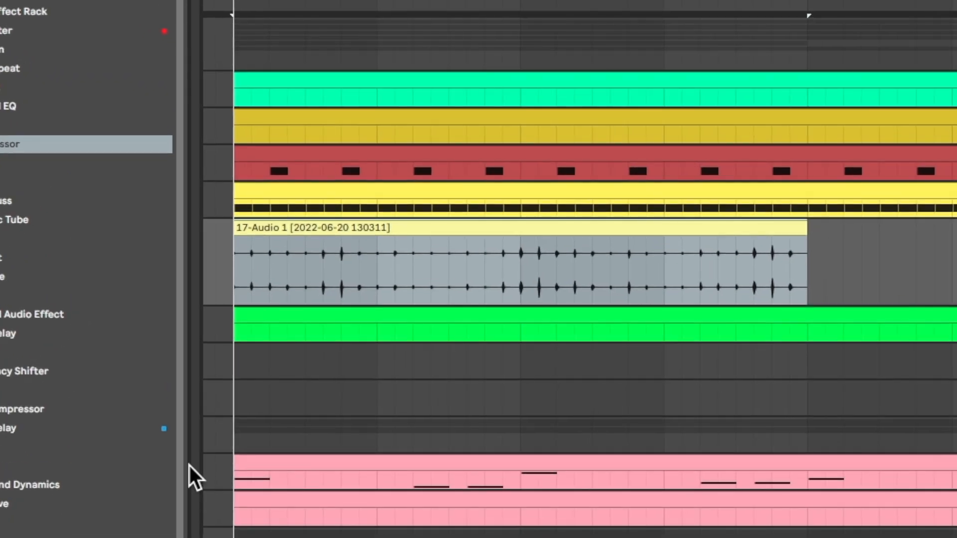
pyautogui.press('space')
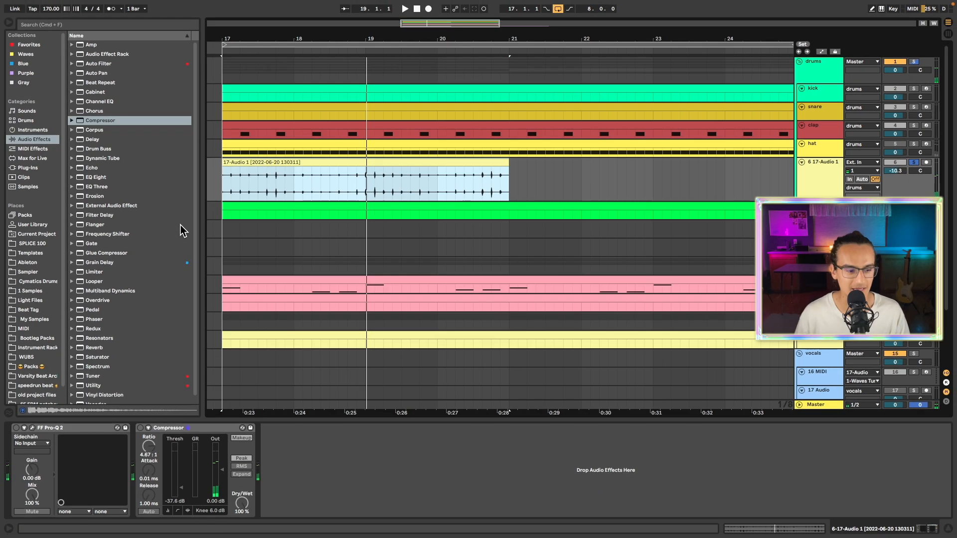
pyautogui.click(19, 429)
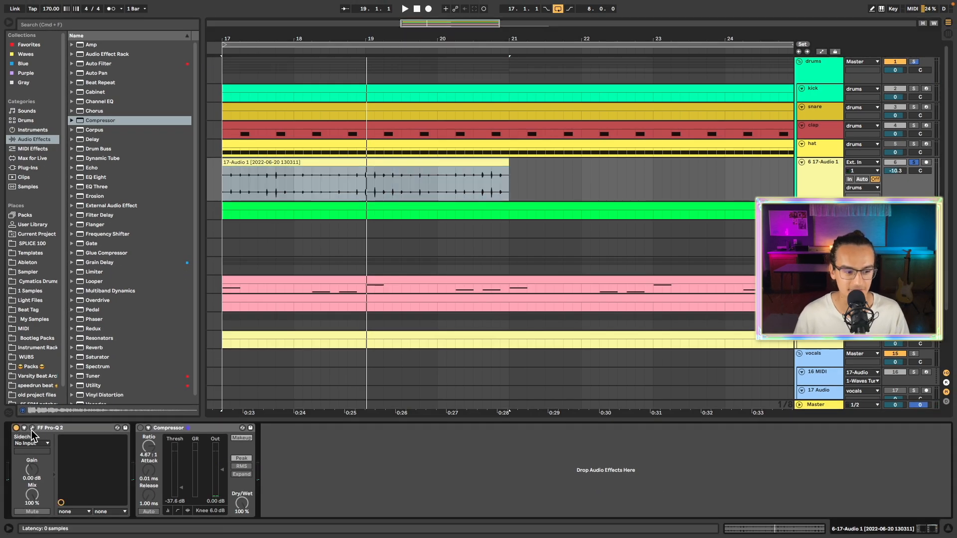
pyautogui.click(32, 428)
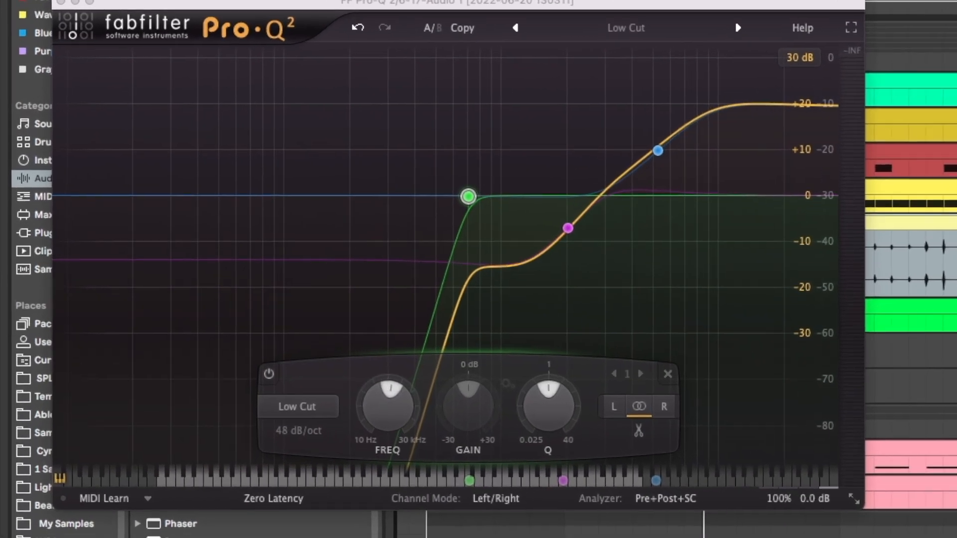
pyautogui.press('space')
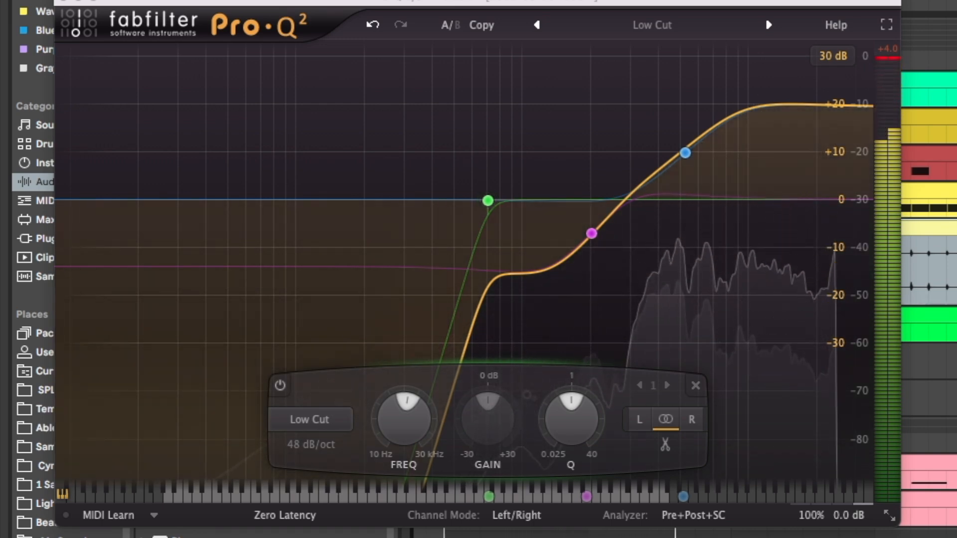
pyautogui.press('space')
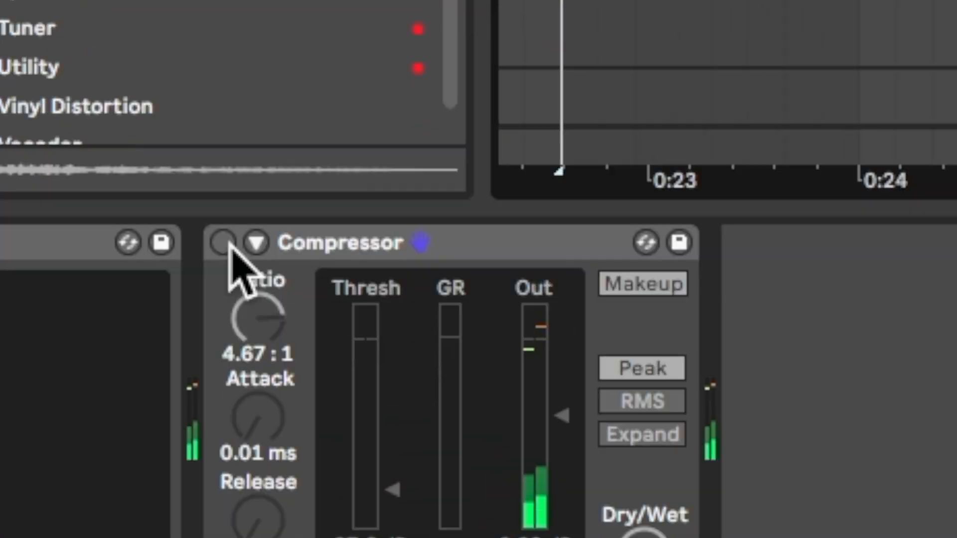
pyautogui.click(224, 235)
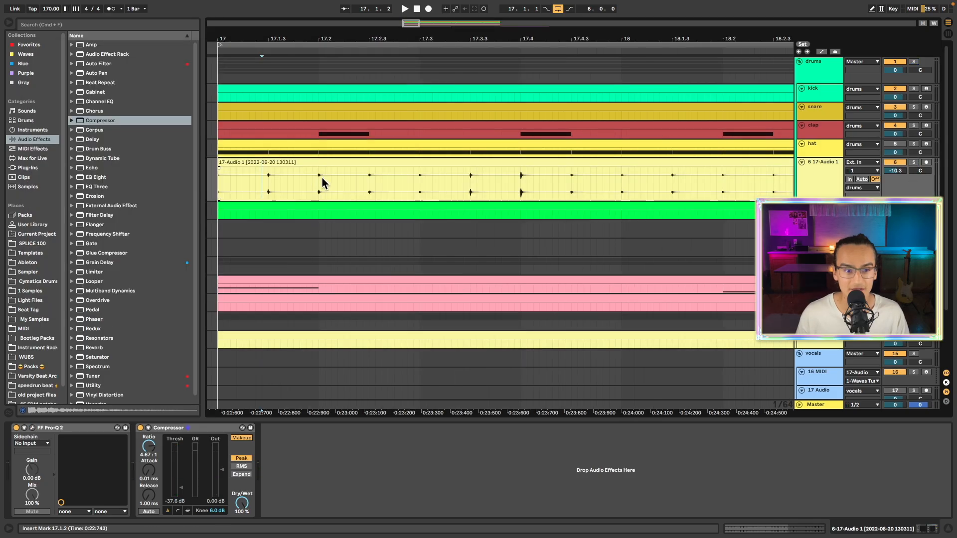
# Duplicate the short hit at 17.2 in the 17-Audio 1 clip so it repeats directly after itself
pyautogui.click(322, 182)
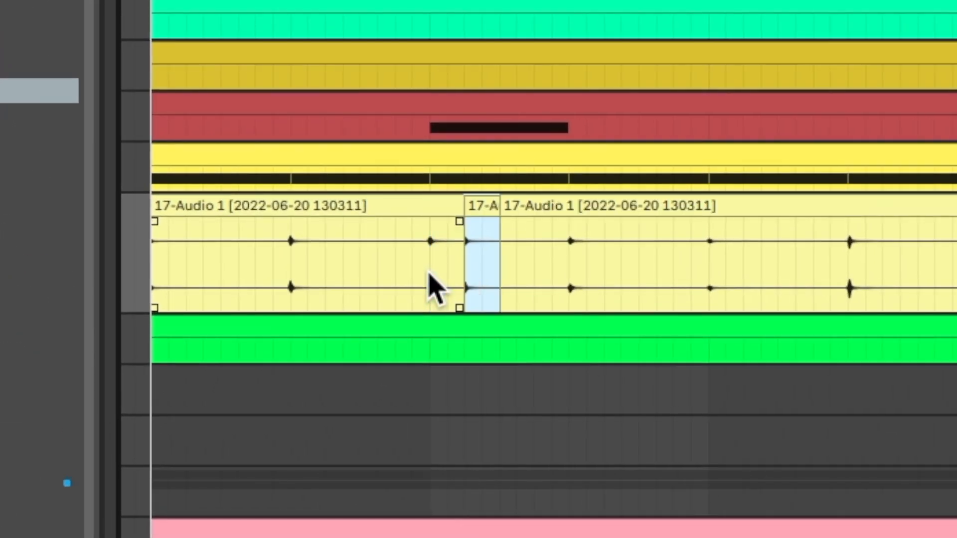
pyautogui.hotkey('ctrl', 'd')
pyautogui.click(219, 220)
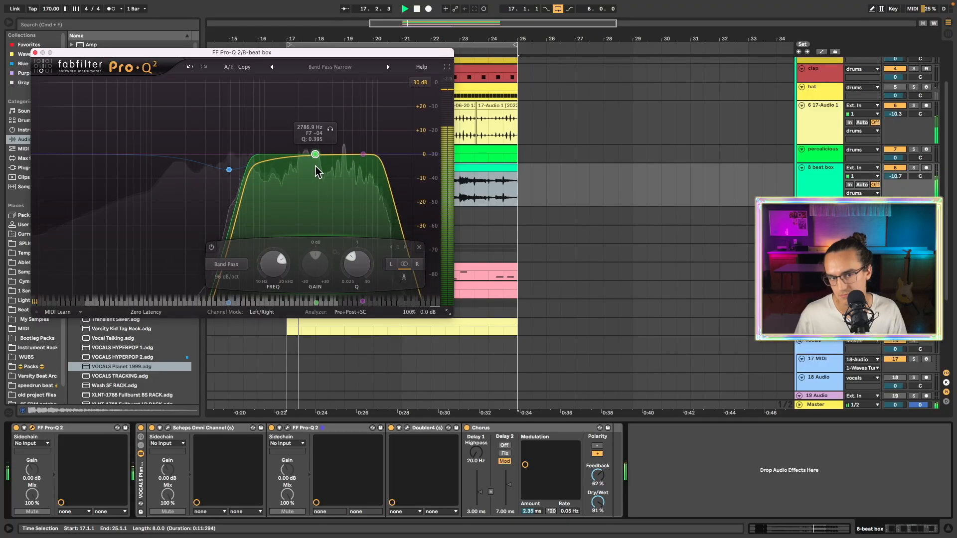
# Narrow the beat box EQ's band pass, shift its frequency slightly lower, and set the track volume to -19.4 dB
pyautogui.scroll(2, 315, 172)
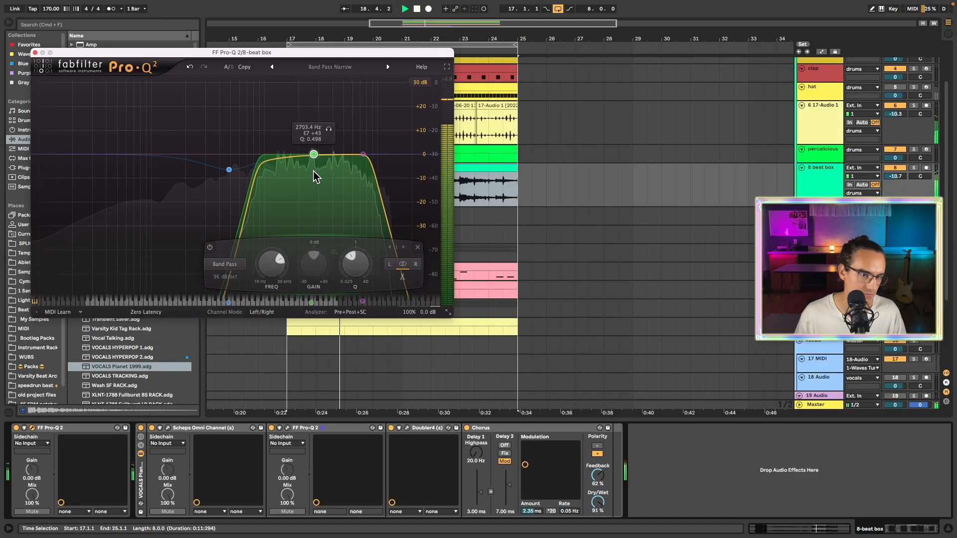
pyautogui.moveTo(315, 170); pyautogui.dragTo(310, 176)
pyautogui.moveTo(895, 176); pyautogui.dragTo(895, 206)
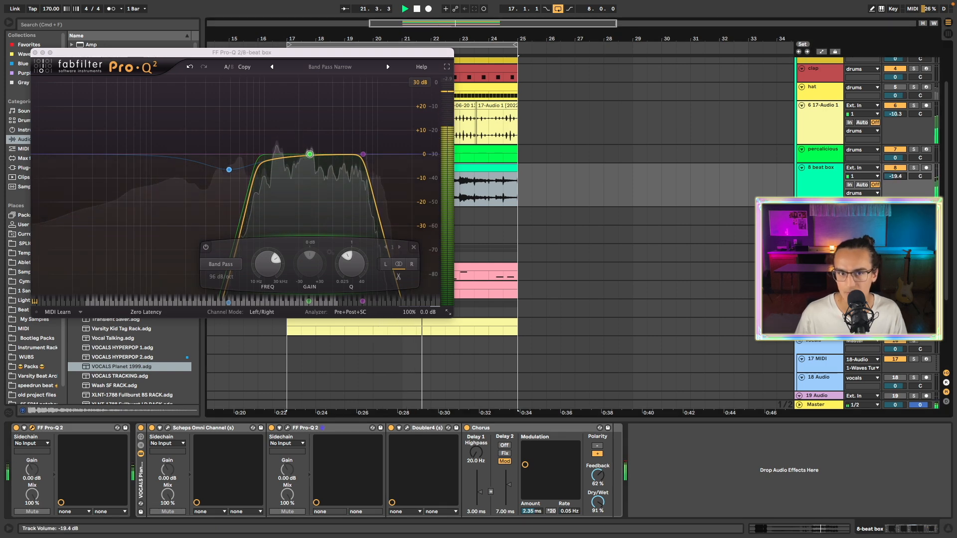
pyautogui.click(35, 52)
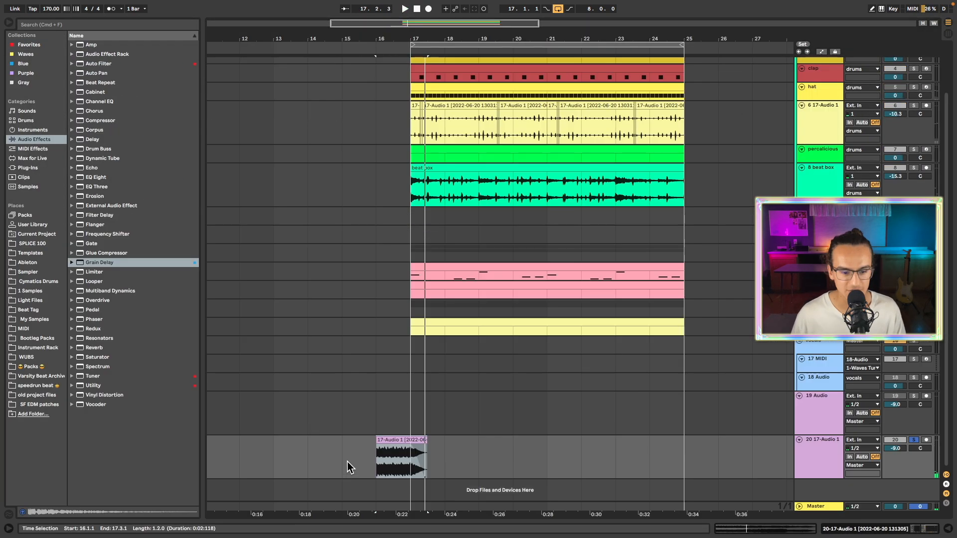
# Rename the 17-Audio 1 clip at bar 16 as "electronic"
pyautogui.scroll(-3, 383, 372)
pyautogui.click(392, 361)
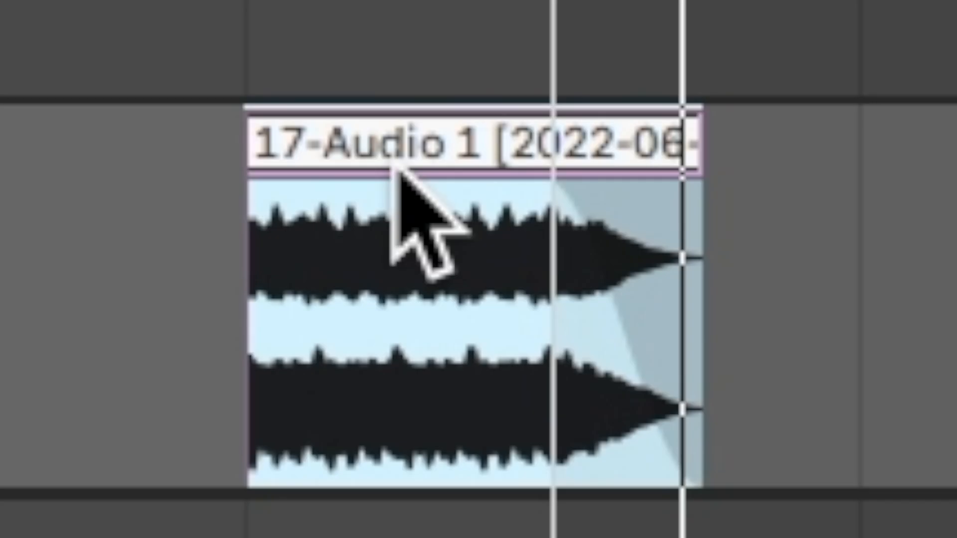
pyautogui.hotkey('ctrl', 'r')
pyautogui.write('ele')
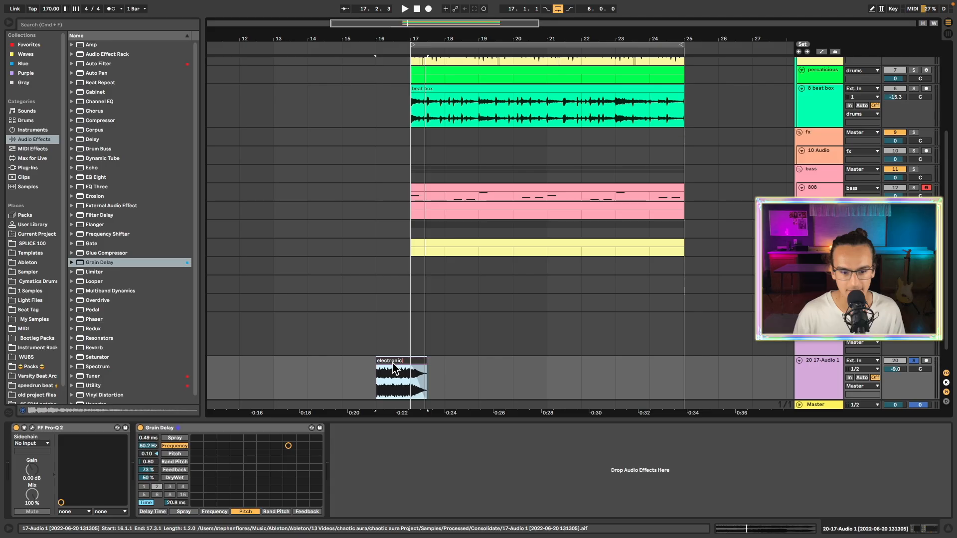
pyautogui.press('Return')
# Set the start of the electronic clip's transpose envelope to -12 st and play back the pitch rise
pyautogui.doubleClick(393, 363)
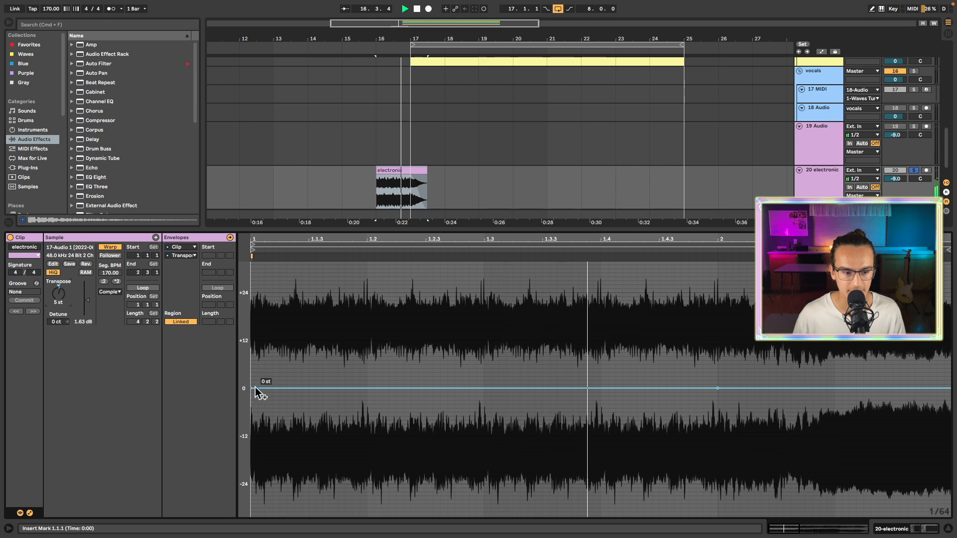
pyautogui.moveTo(254, 388); pyautogui.dragTo(252, 436)
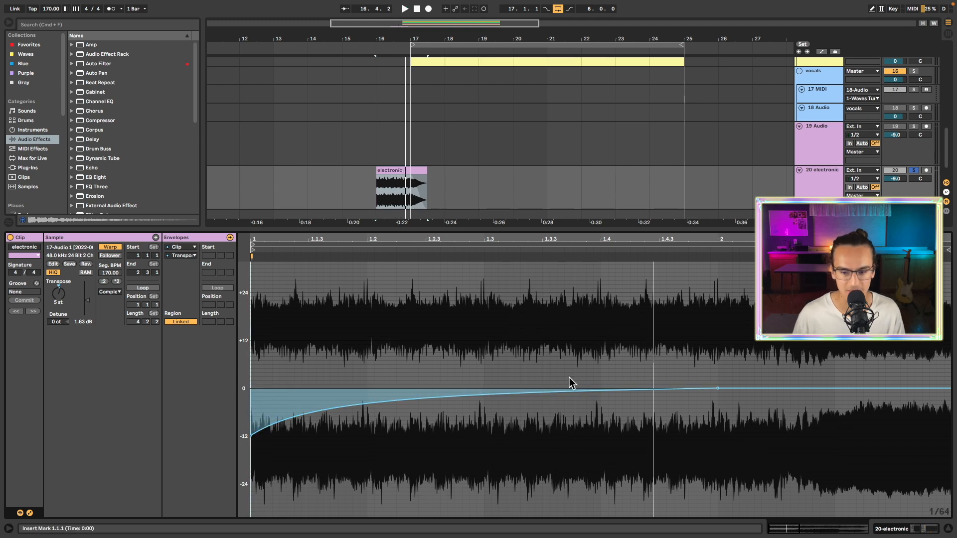
pyautogui.press('space')
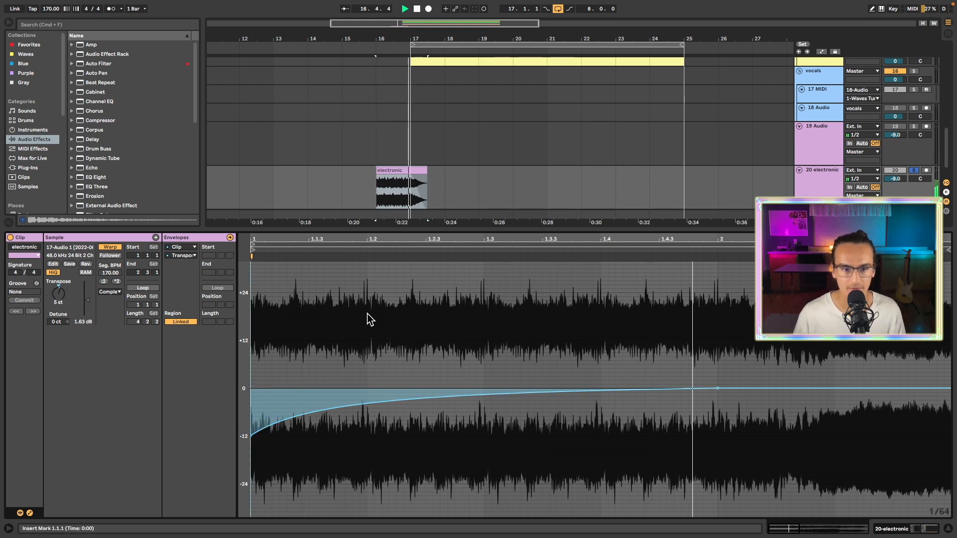
# Open the FF Pro-Q 2 EQ on the electronic track to examine its curve while the clip plays
pyautogui.hotkey('shift', 'Tab')
pyautogui.click(32, 427)
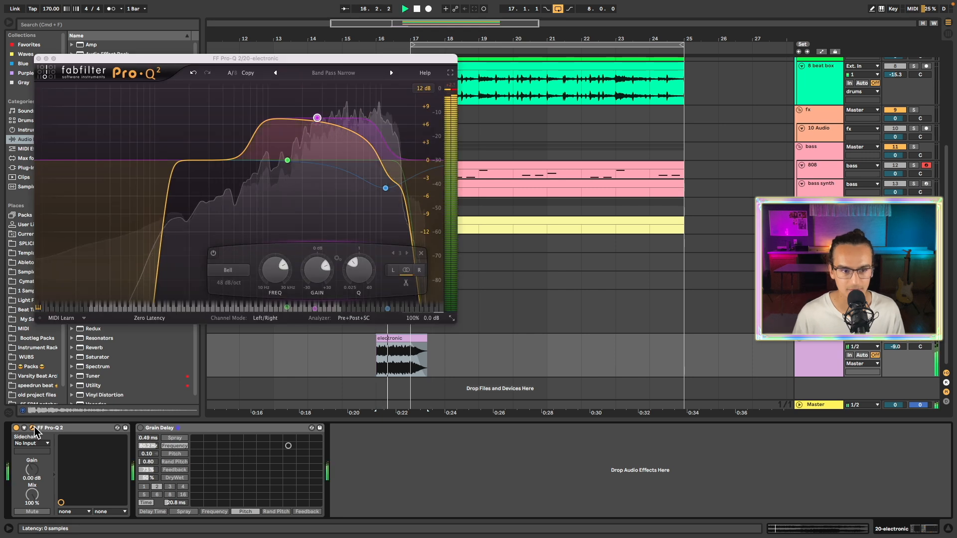
pyautogui.press('space')
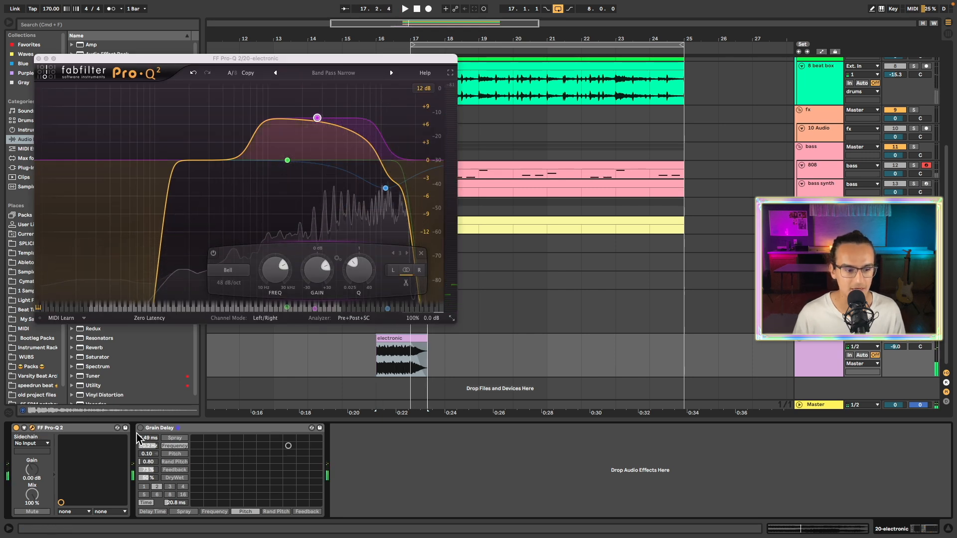
# Audition the electronic clip with Grain Delay active and close the track's EQ window
pyautogui.press('space')
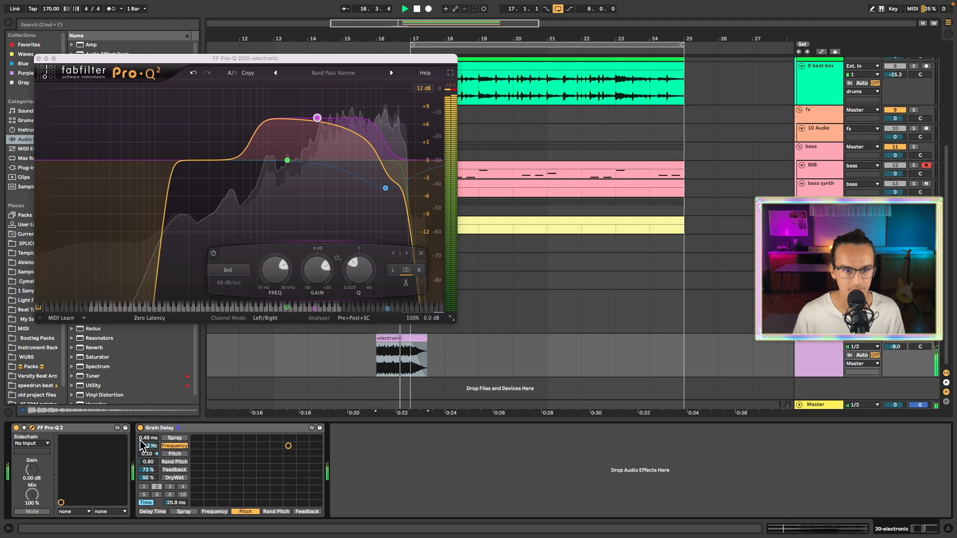
pyautogui.press('space')
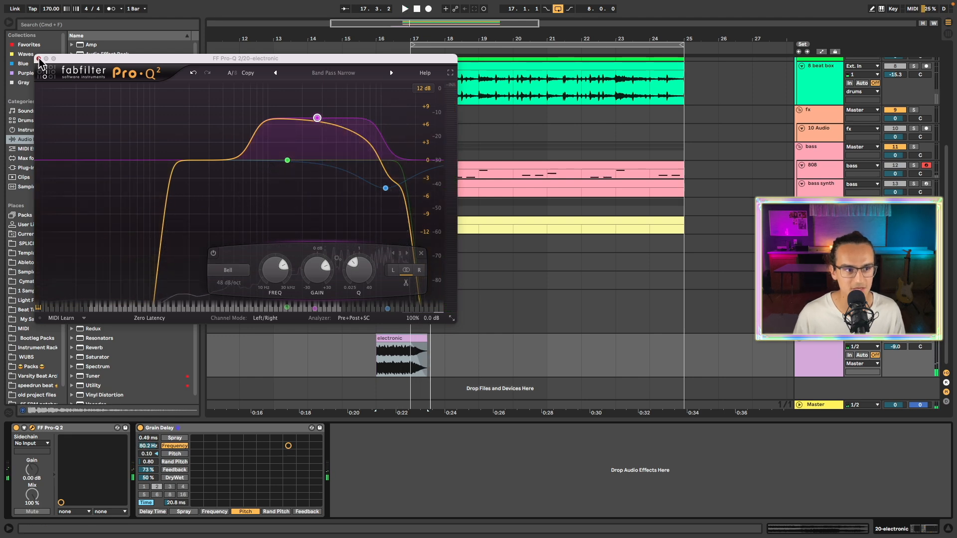
pyautogui.click(39, 59)
# Add a Delay effect to the electronic track and play back the clip from bar 17
pyautogui.click(816, 366)
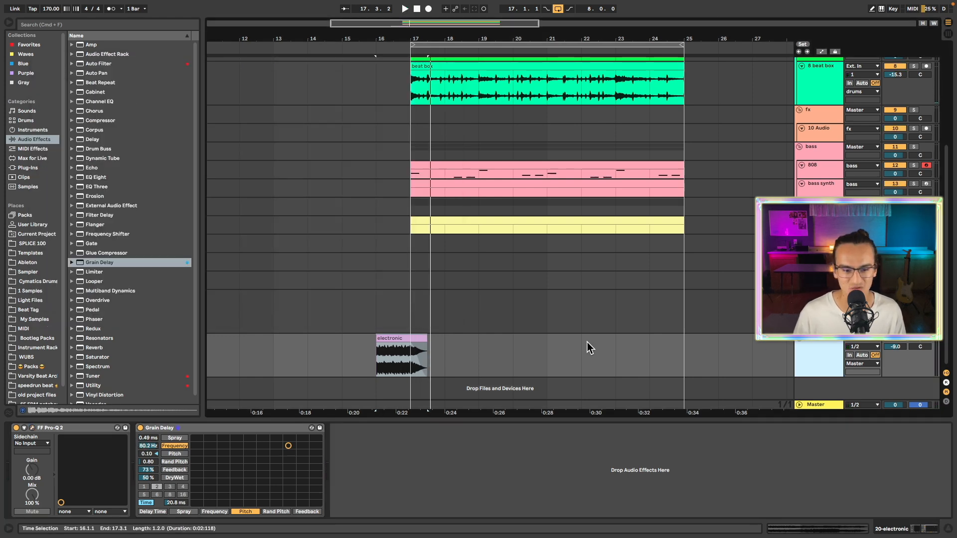
pyautogui.click(409, 360)
pyautogui.press('space')
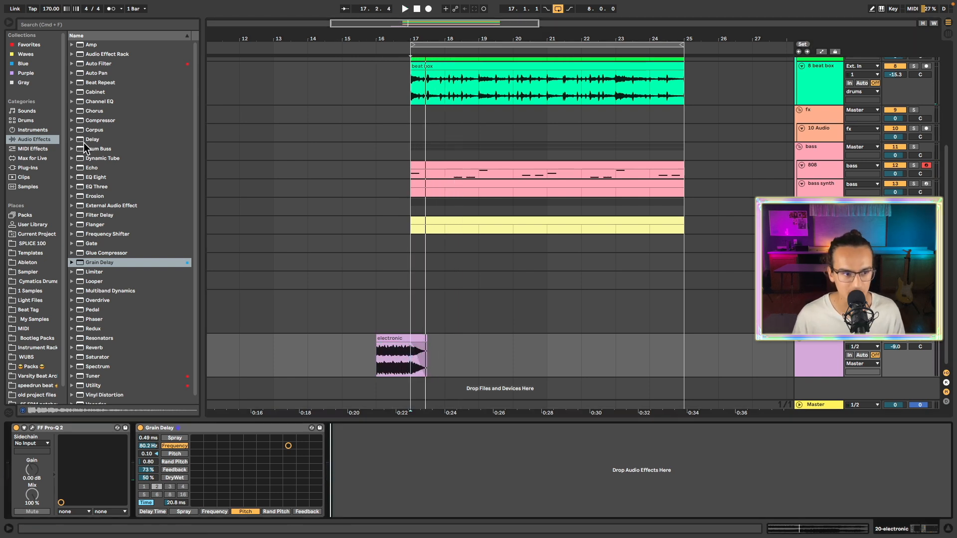
pyautogui.doubleClick(92, 139)
pyautogui.press('space')
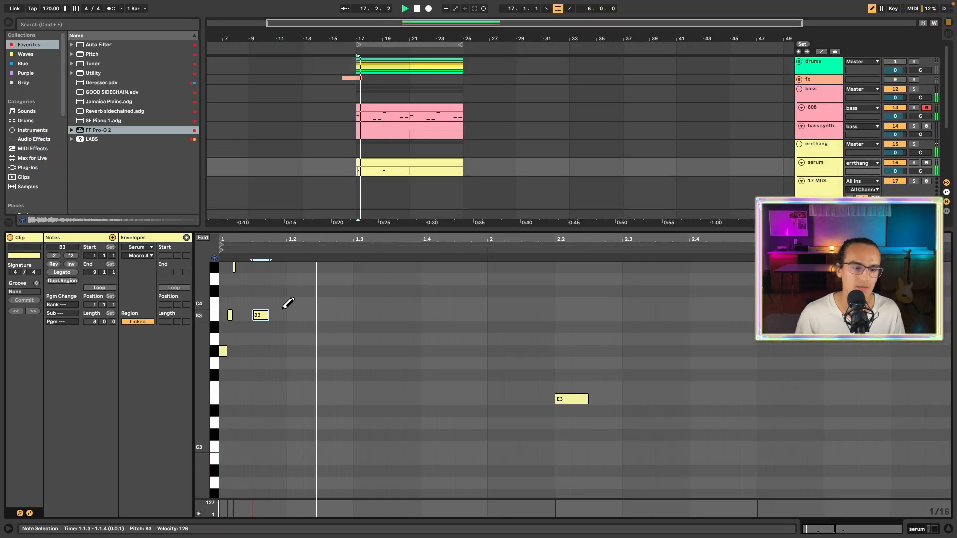
# Add a note to bar 2 of the serum clip and repeat its bars 17–21 pattern through bar 25
pyautogui.click(520, 352)
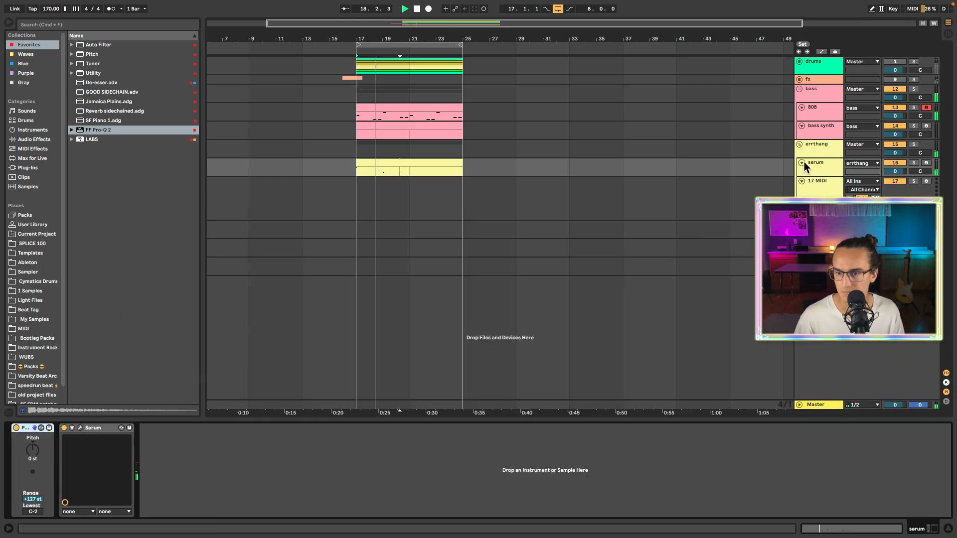
pyautogui.moveTo(411, 170); pyautogui.dragTo(369, 174)
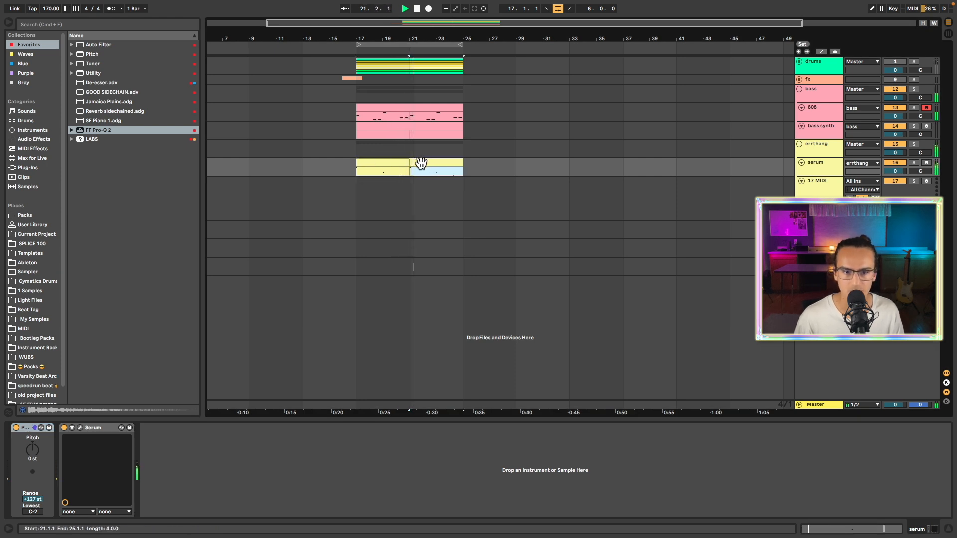
pyautogui.click(393, 162)
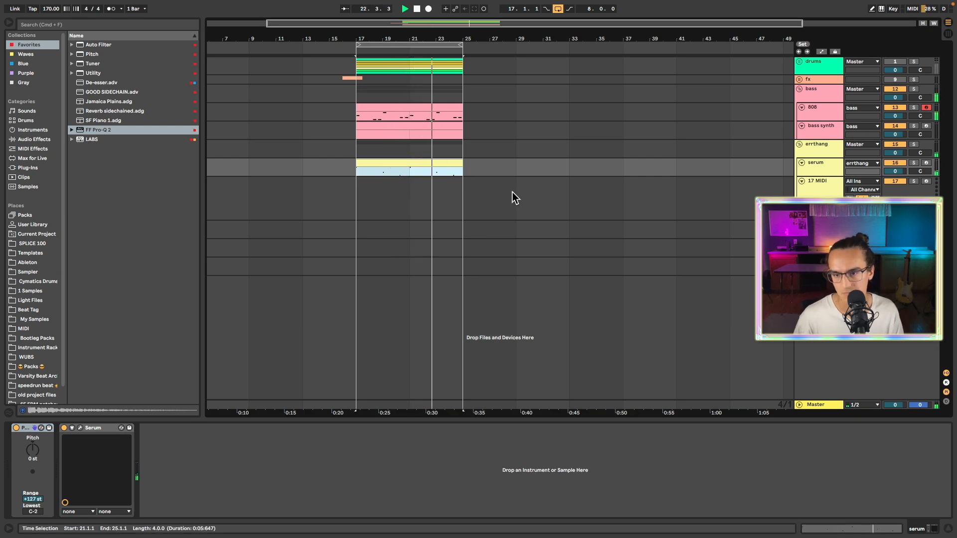
pyautogui.click(552, 206)
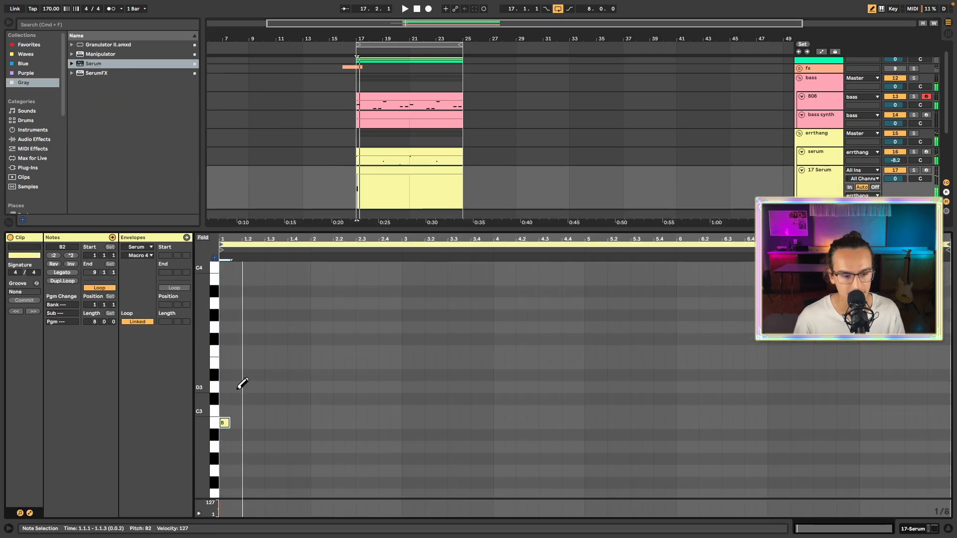
# Draw the 17 Serum clip's opening phrase from B2, D#3, B3, A#3 and F#3 notes, ending on a long D#3, and duplicate it to bar 3
pyautogui.press('Up')
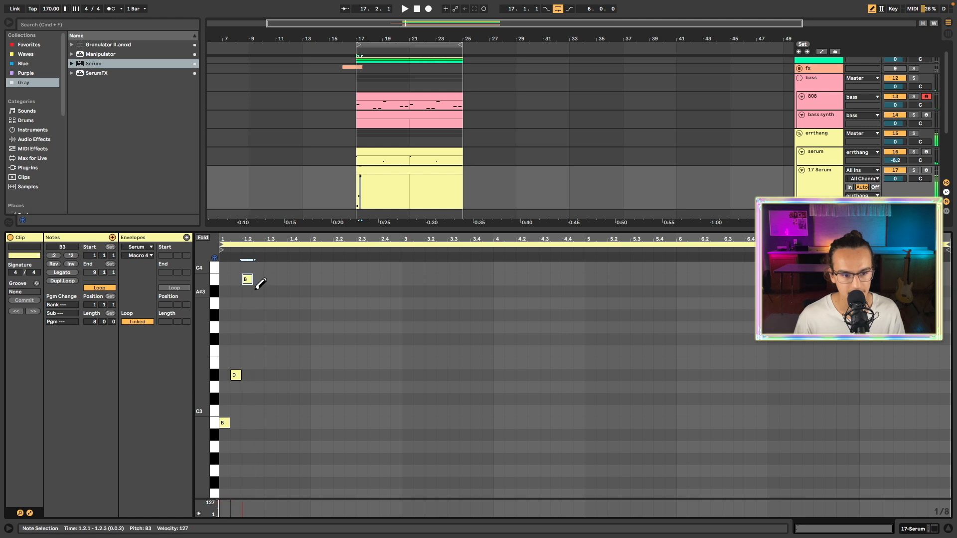
pyautogui.click(282, 423)
pyautogui.click(293, 339)
pyautogui.click(304, 375)
pyautogui.moveTo(310, 375); pyautogui.dragTo(400, 379)
pyautogui.press('super+d')
# Complete bars 3 and 4 of the 17 Serum melody with a half-bar A#3 and a closing B3, A#3, F#3, D#3 run
pyautogui.click(476, 339)
pyautogui.scroll(5, 477, 344)
pyautogui.click(545, 388)
pyautogui.click(555, 400)
pyautogui.click(567, 448)
pyautogui.click(578, 484)
pyautogui.moveTo(495, 400); pyautogui.dragTo(537, 400)
pyautogui.scroll(-5, 504, 320)
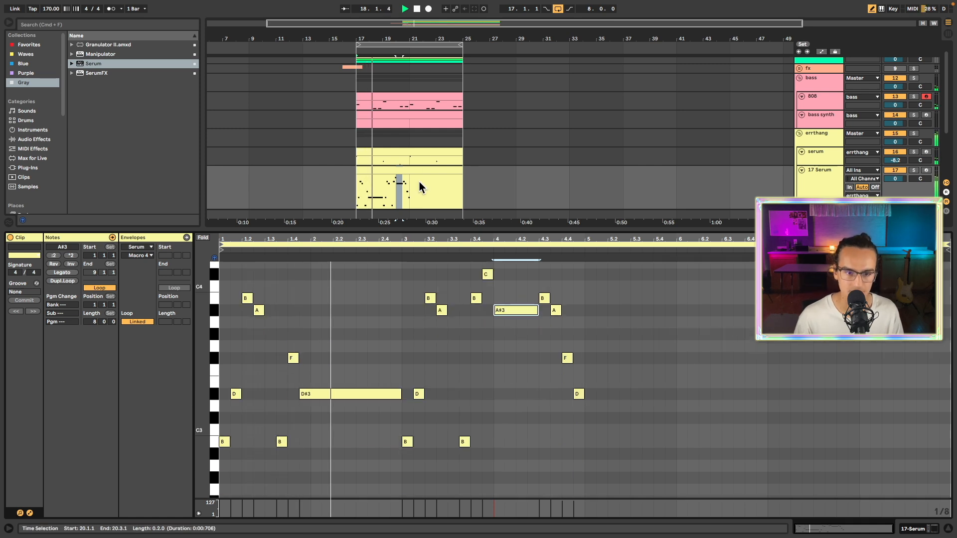
# Duplicate the 17 Serum melody from bars 17–21 to bars 21–25 and consolidate both parts into one eight-bar clip
pyautogui.moveTo(413, 188); pyautogui.dragTo(348, 187)
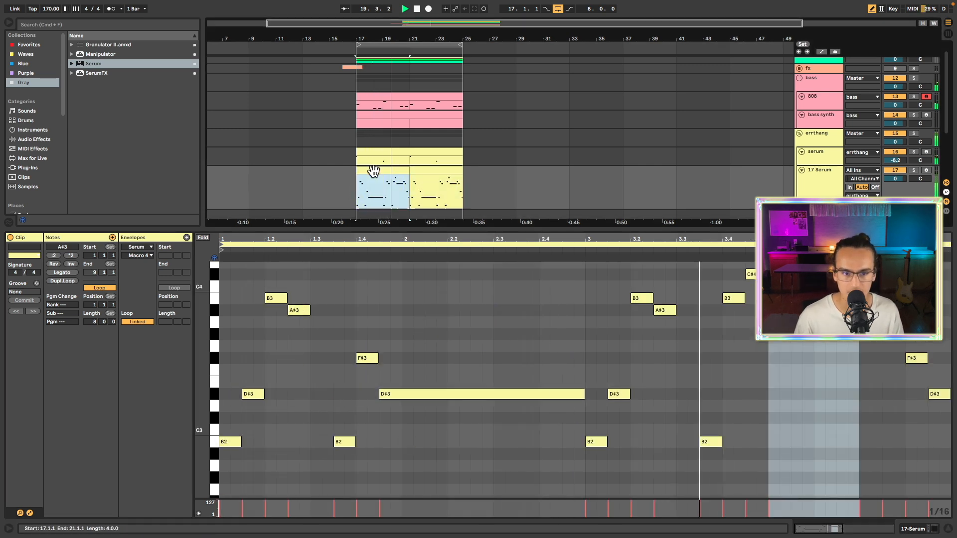
pyautogui.keyDown('shift'); pyautogui.click(432, 170); pyautogui.keyUp('shift')
pyautogui.press('super+j')
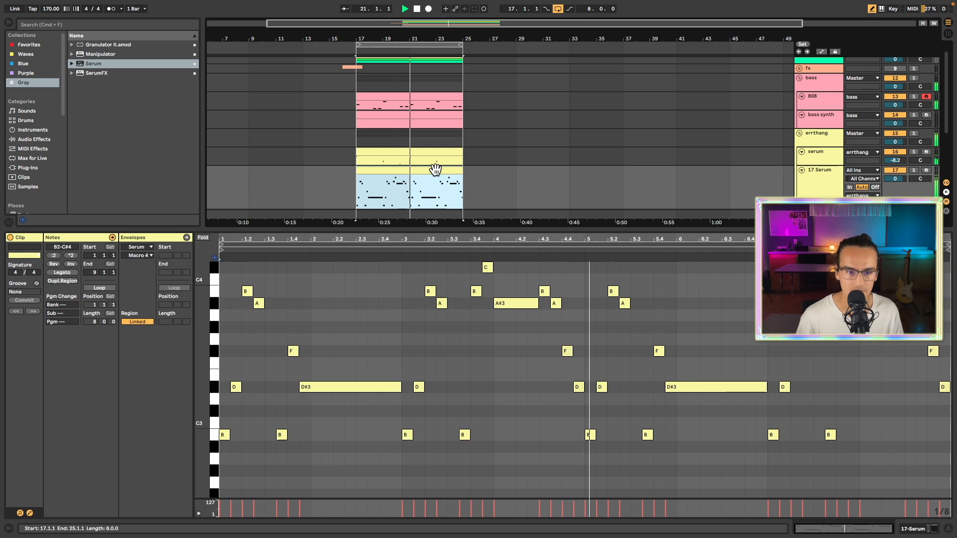
# Lower the 17 Serum track's volume to -10.5 dB
pyautogui.scroll(-2, 466, 187)
pyautogui.click(898, 146)
pyautogui.moveTo(898, 146); pyautogui.dragTo(898, 148)
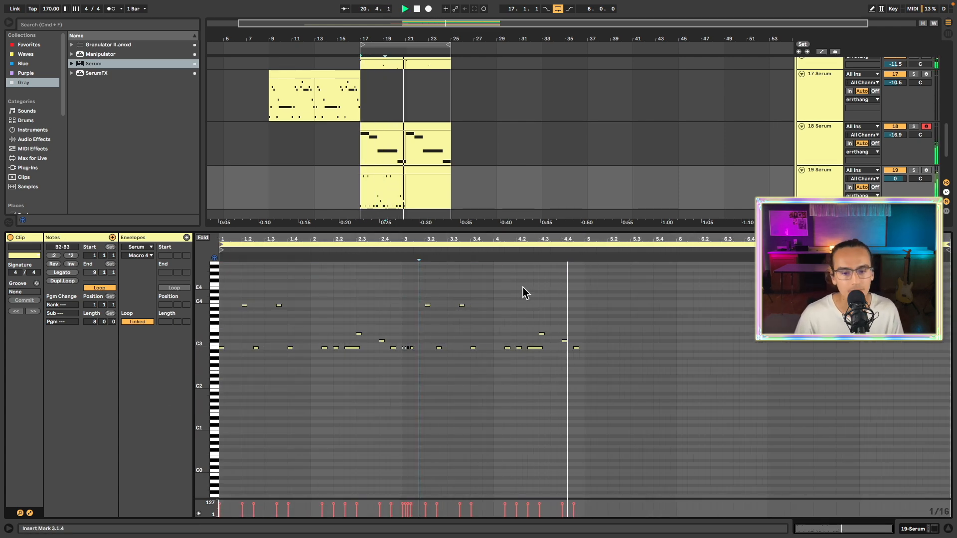
# Play back the 19 Serum pattern with the beat and hide its clip view
pyautogui.press('space')
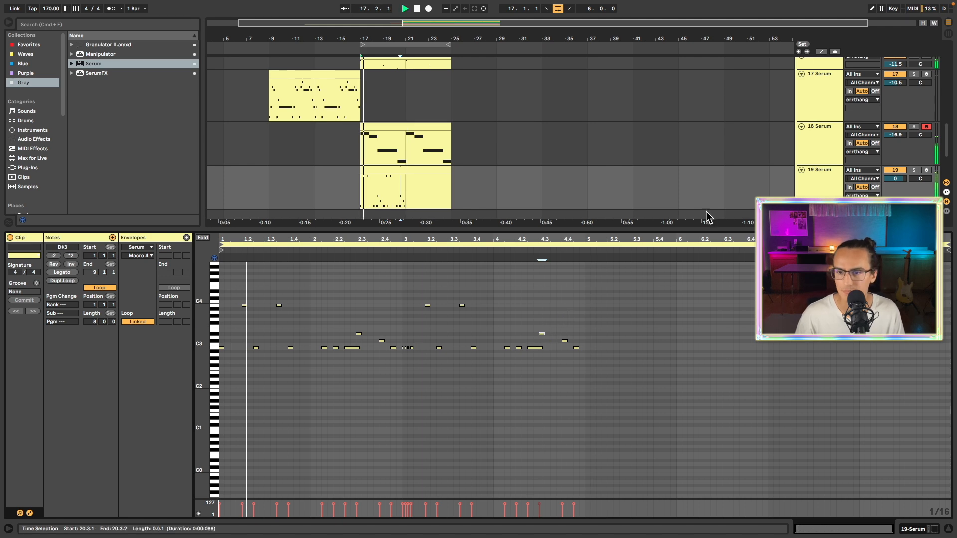
pyautogui.press('super+alt+l')
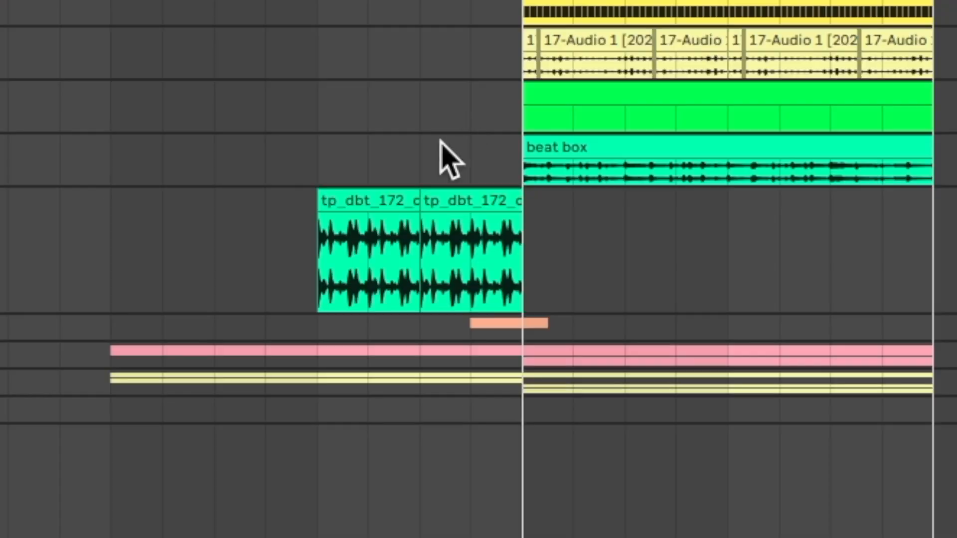
# Play the arrangement from bar 13, where the tp_dbt_172 drum loop starts, into the section at bar 17
pyautogui.click(333, 151)
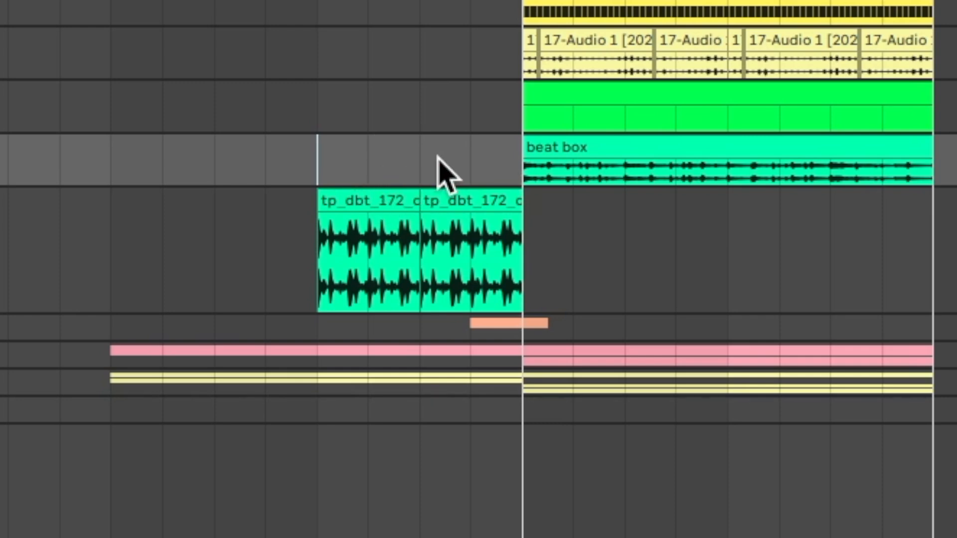
pyautogui.press('space')
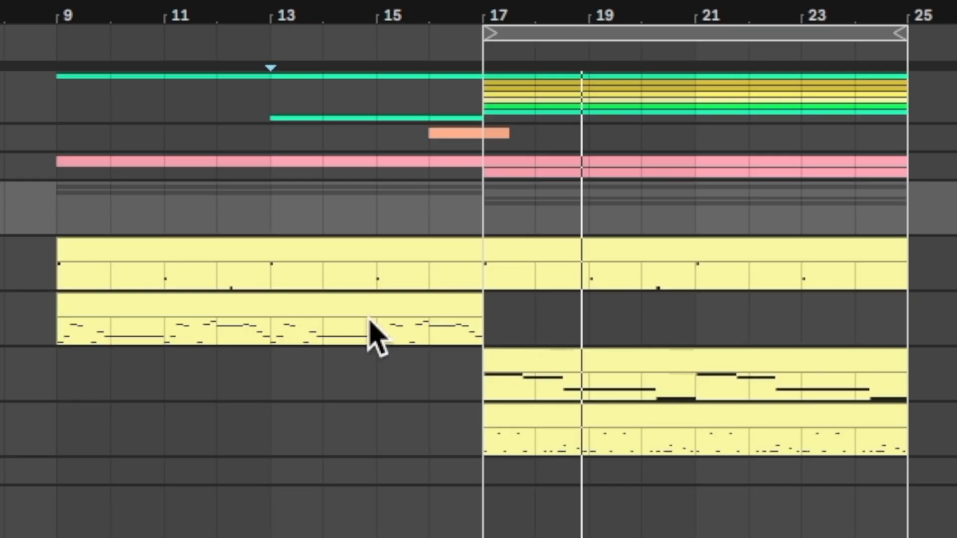
pyautogui.click(303, 384)
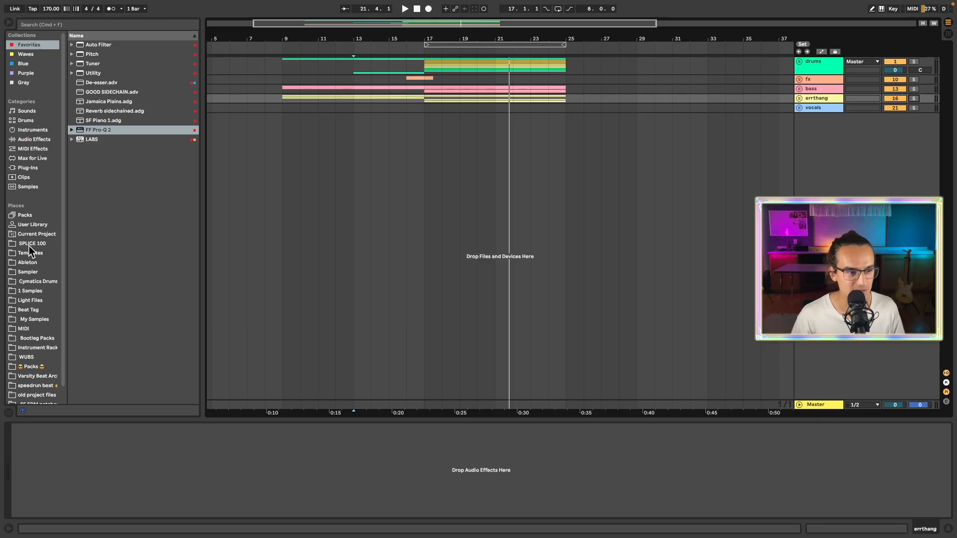
# Open the SPLICE 100 sample folder in the browser
pyautogui.click(28, 243)
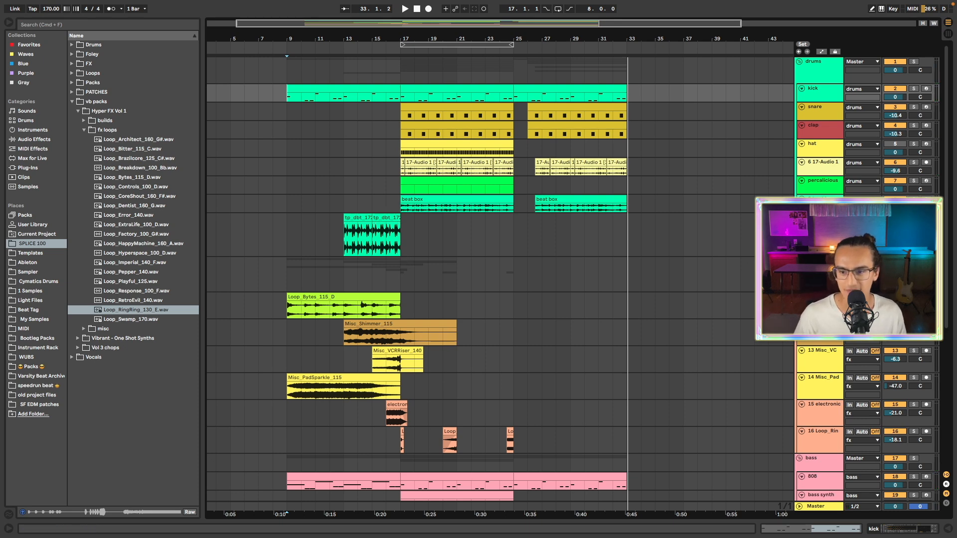
# Fold the drums group to bring the fx tracks into view and collapse the fx loops sample folder
pyautogui.press('alt+super+u')
pyautogui.click(815, 86)
pyautogui.click(799, 80)
pyautogui.scroll(5, 355, 146)
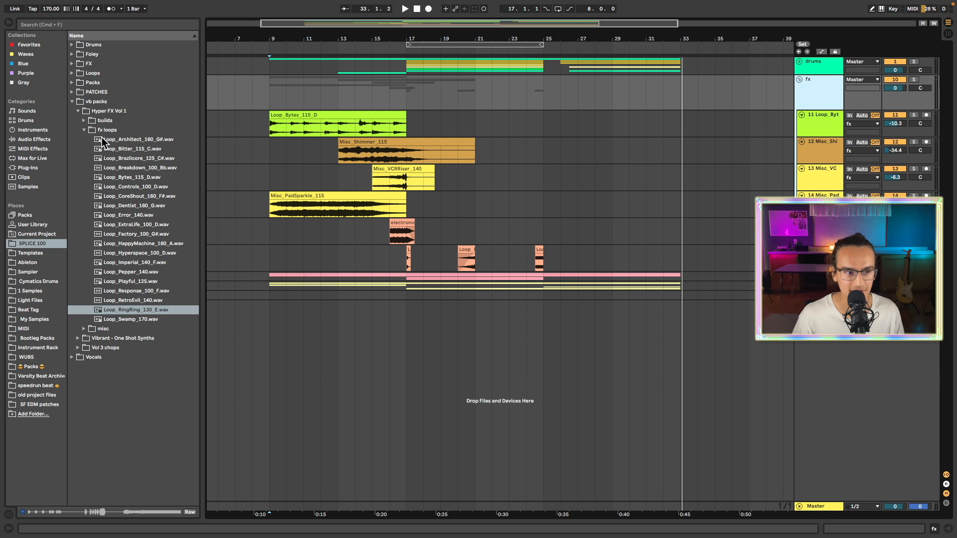
pyautogui.click(84, 131)
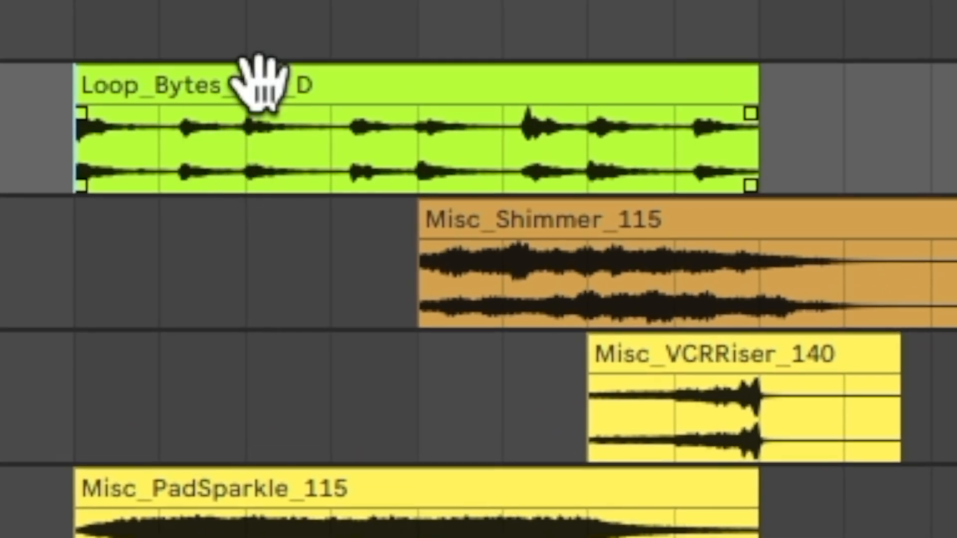
# Audition the Loop_Bytes, Misc_Shimmer, Misc_VCRRiser and Loop_RingRing clips in the fx group
pyautogui.click(319, 114)
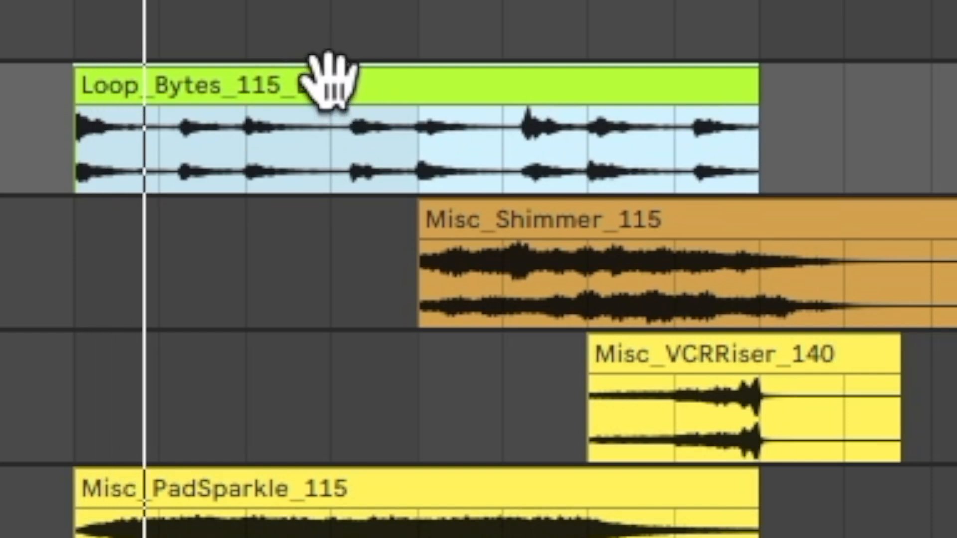
pyautogui.click(609, 222)
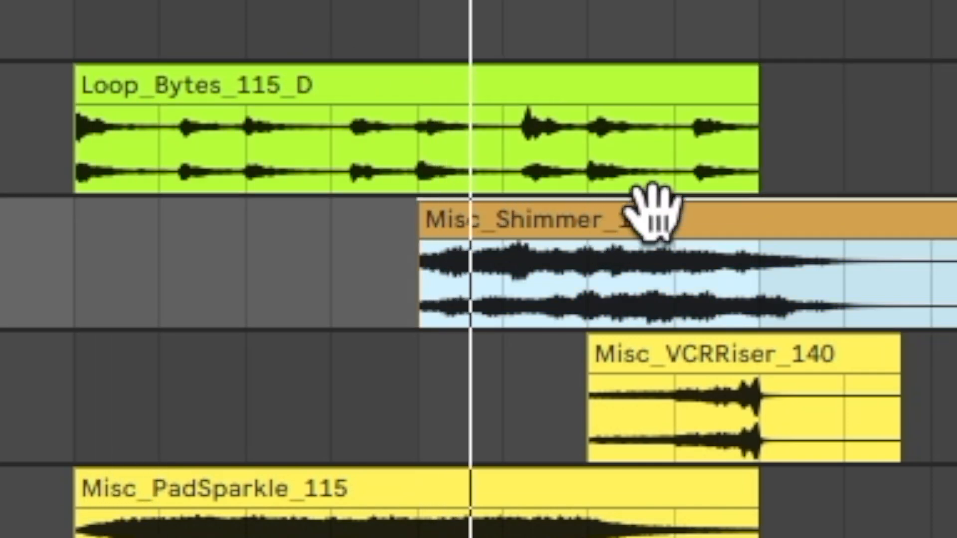
pyautogui.click(609, 433)
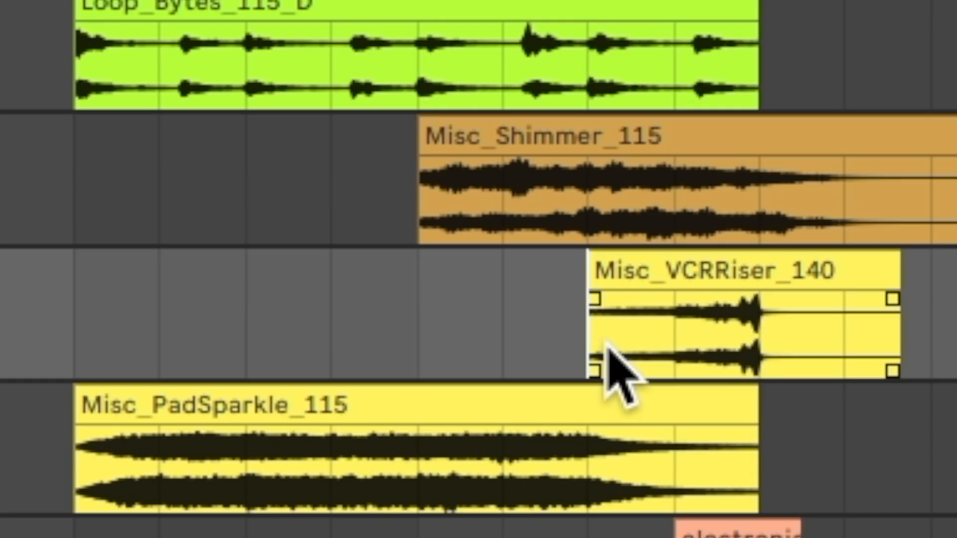
pyautogui.press('space')
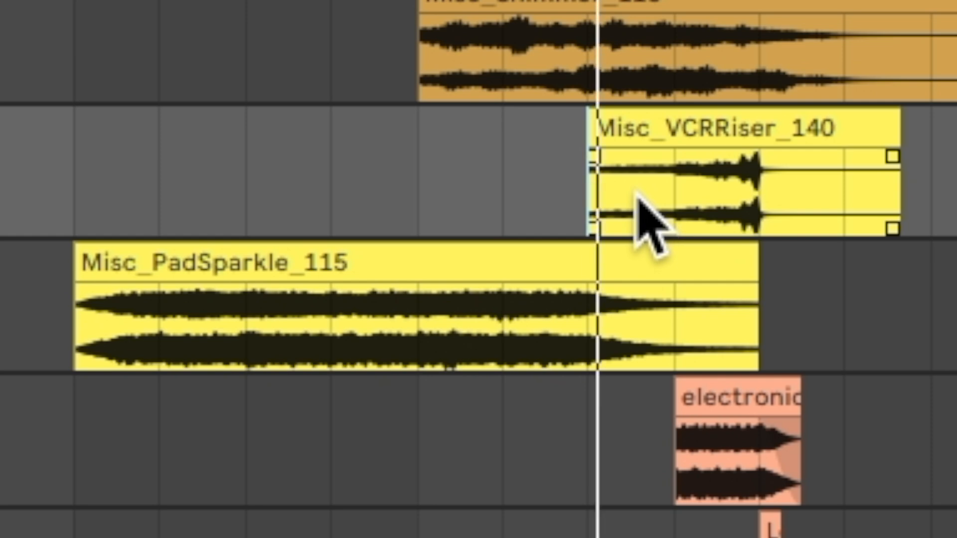
pyautogui.press('space')
pyautogui.click(533, 264)
pyautogui.press('space')
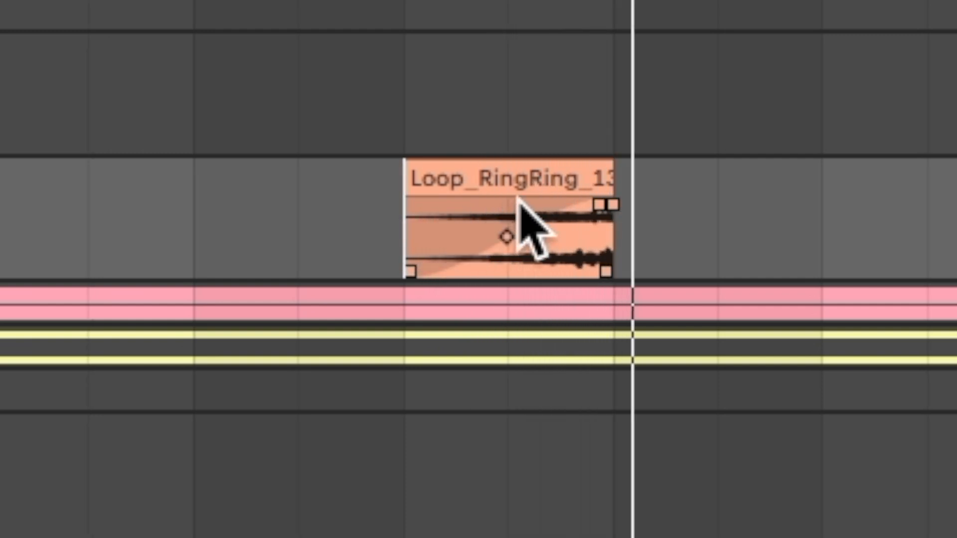
# Review the drums, fx, bass and Serum tracks of the full arrangement during playback
pyautogui.scroll(3, 516, 204)
pyautogui.scroll(-3, 349, 224)
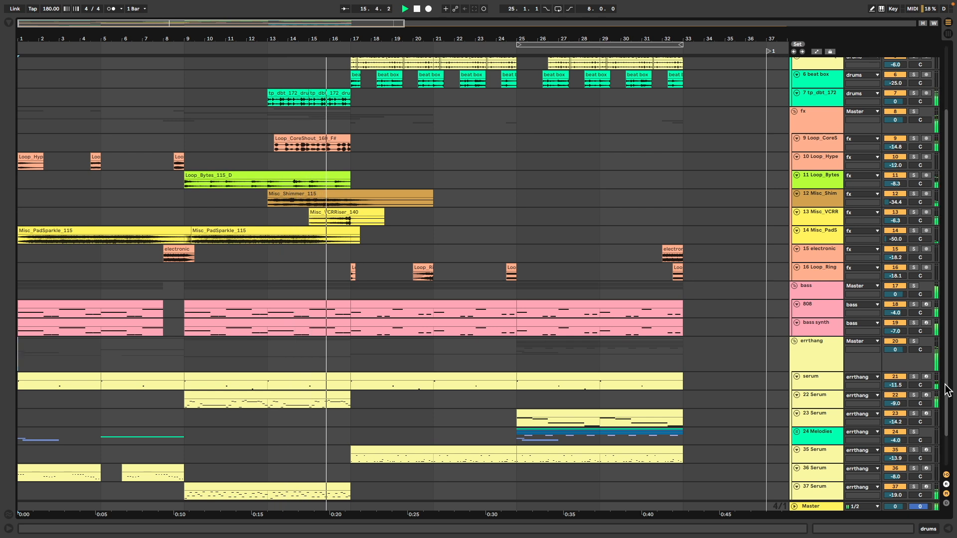
pyautogui.moveTo(947, 390); pyautogui.dragTo(950, 308)
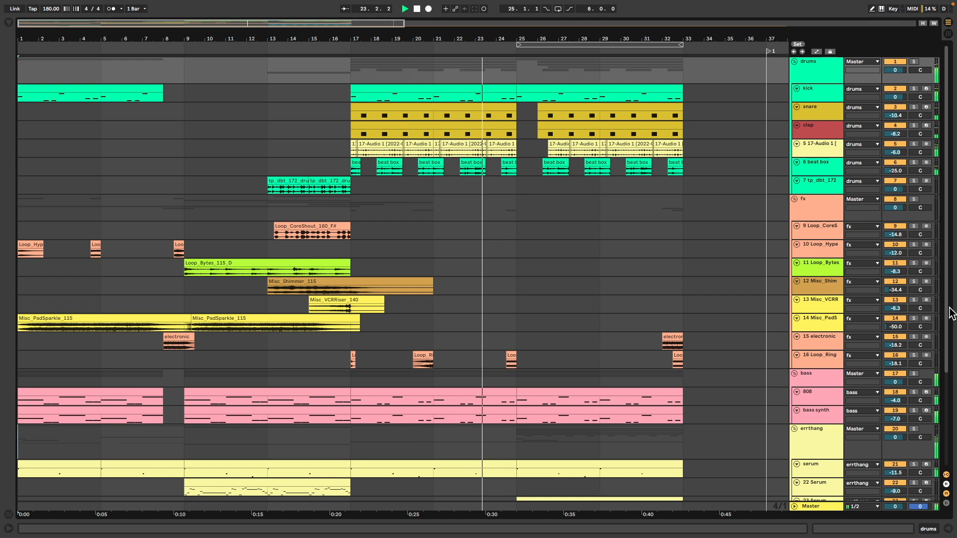
pyautogui.moveTo(950, 323); pyautogui.dragTo(947, 376)
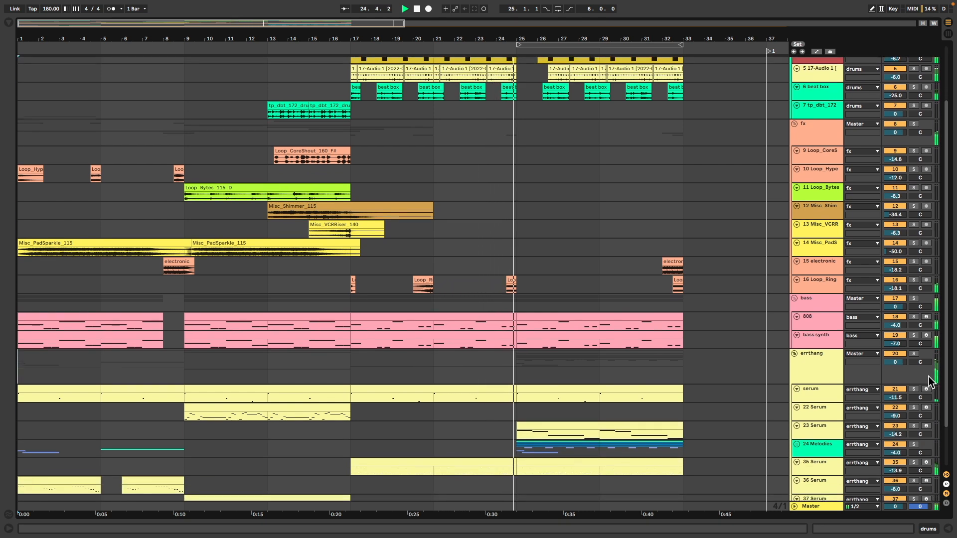